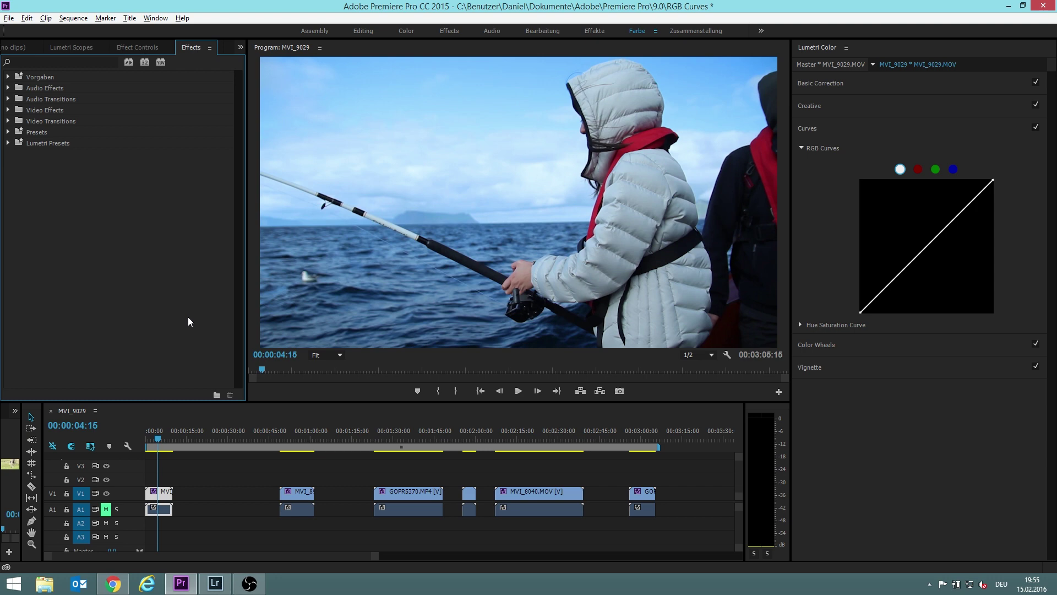
Glance at the similar tone curve in Lightroom, then search the Effects panel for 'rgb'.
{"action": "left_click", "coordinate": [214, 583]}
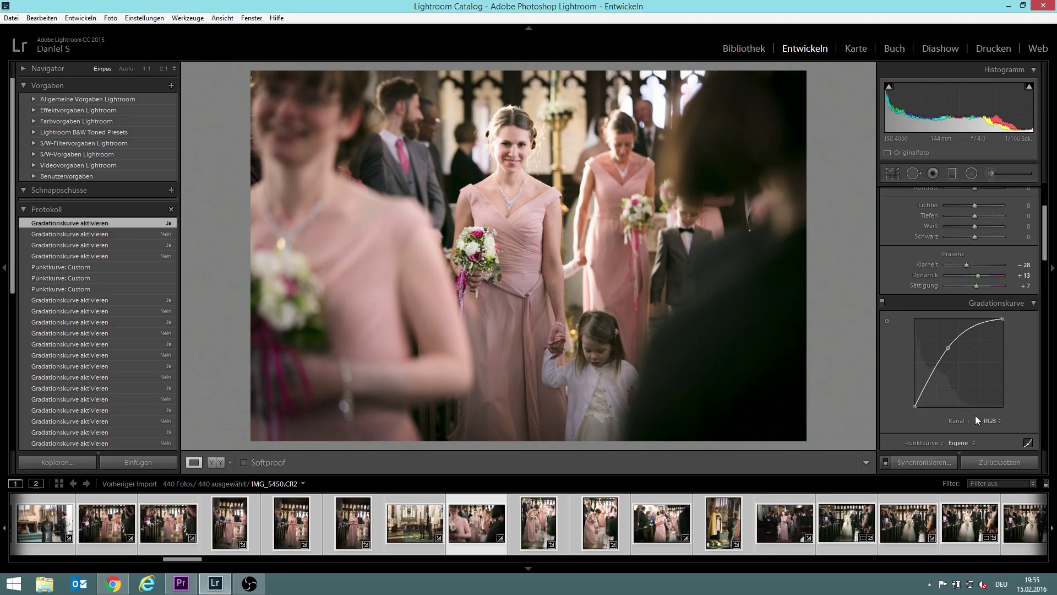
{"action": "left_click", "coordinate": [184, 583]}
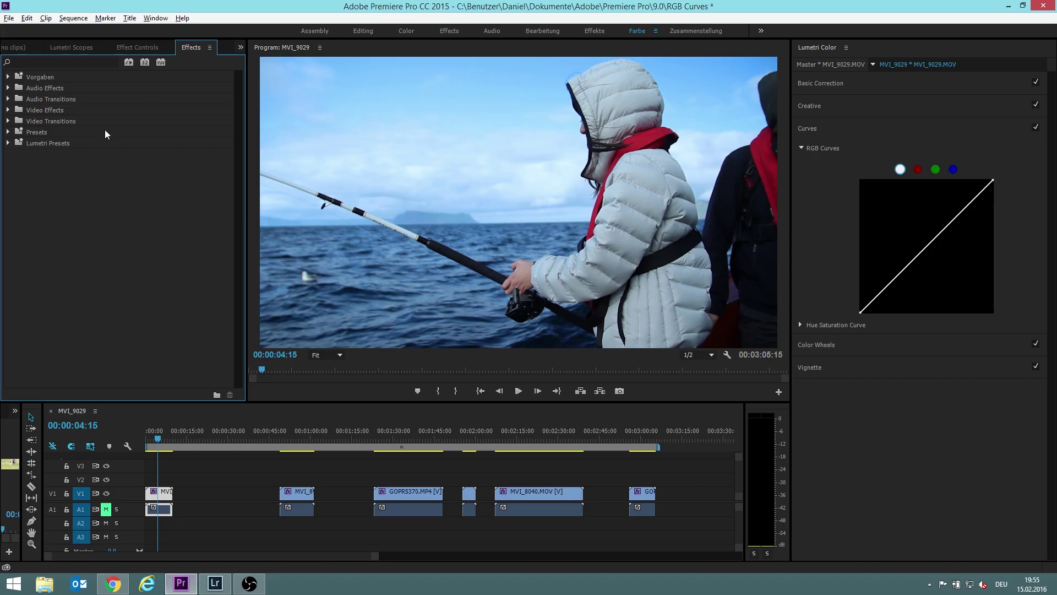
{"action": "left_click", "coordinate": [92, 61]}
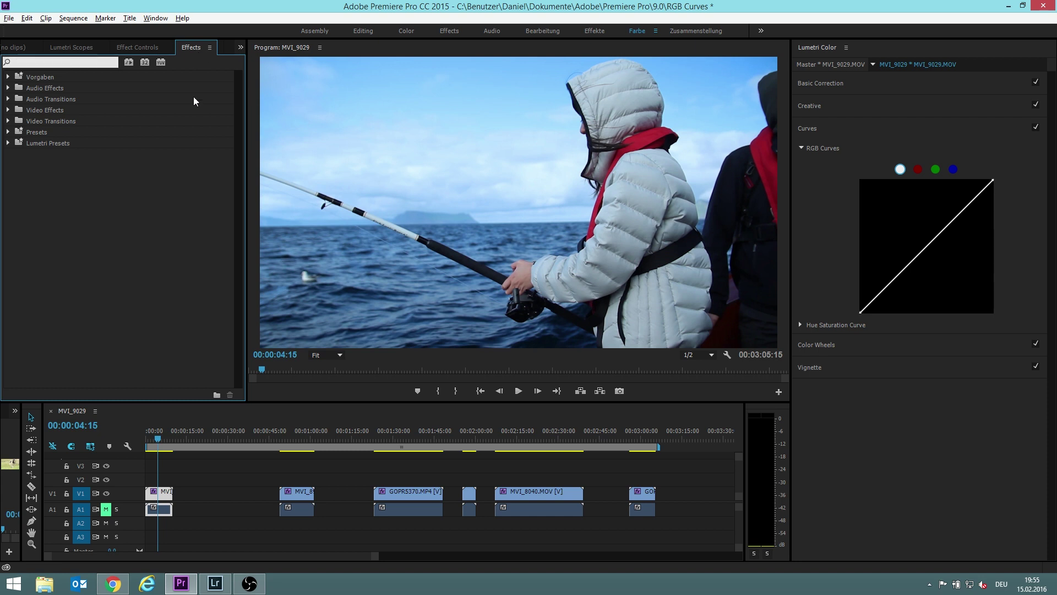
{"action": "type", "text": "rgb"}
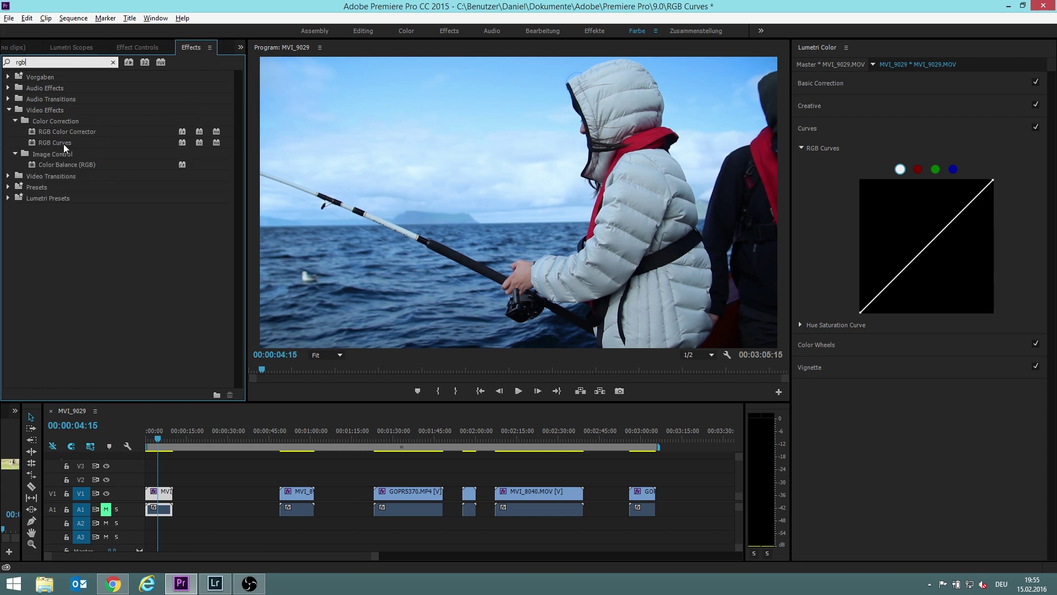
Select RGB Curves and show the fishing clip's applied effect settings in Effect Controls.
{"action": "left_click", "coordinate": [58, 141]}
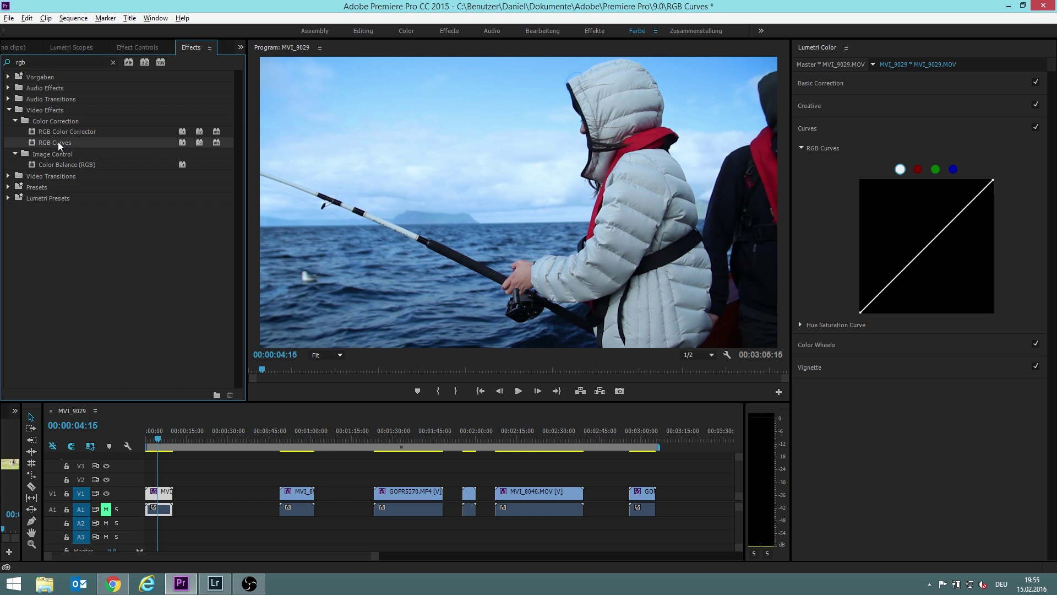
{"action": "left_click", "coordinate": [134, 47]}
{"action": "scroll", "coordinate": [240, 269], "scroll_direction": "down", "scroll_amount": 3}
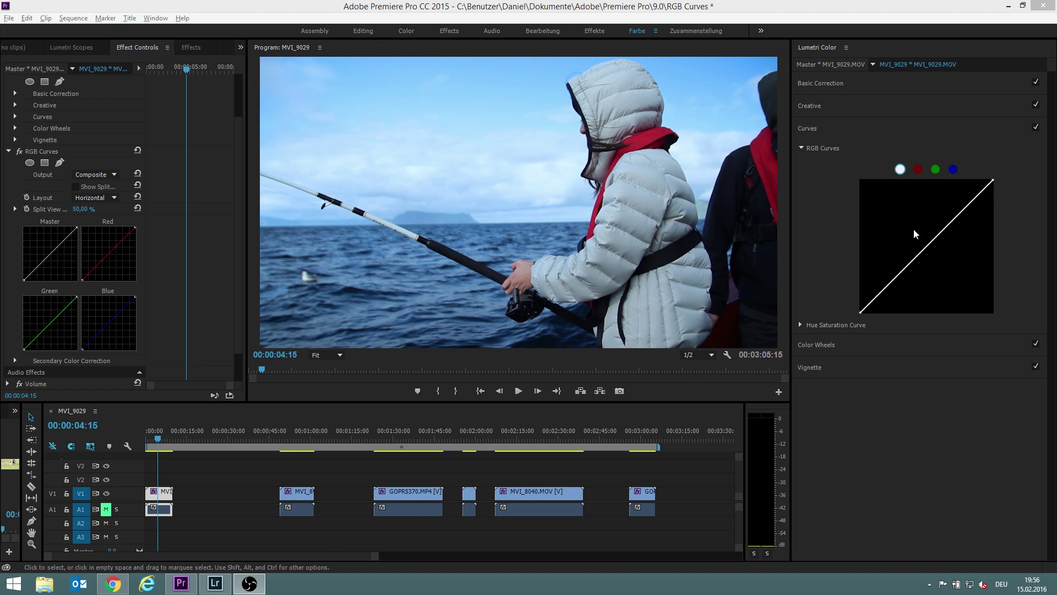
Display the Lumetri Scopes RGB parade for fishing clip MVI_9029.
{"action": "left_click", "coordinate": [71, 49]}
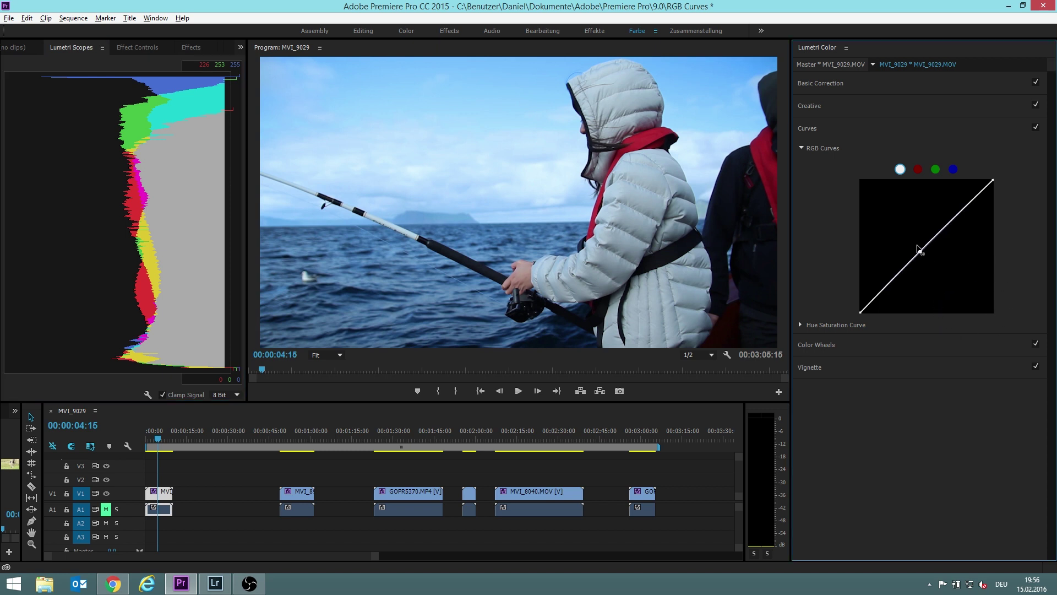
Bend the master RGB curve into a mild S with midtone, highlight and shadow points.
{"action": "mouse_move", "coordinate": [921, 253]}
{"action": "left_mouse_down"}
{"action": "mouse_move", "coordinate": [893, 168]}
{"action": "mouse_move", "coordinate": [909, 243]}
{"action": "mouse_move", "coordinate": [938, 275]}
{"action": "mouse_move", "coordinate": [922, 254]}
{"action": "left_mouse_up"}
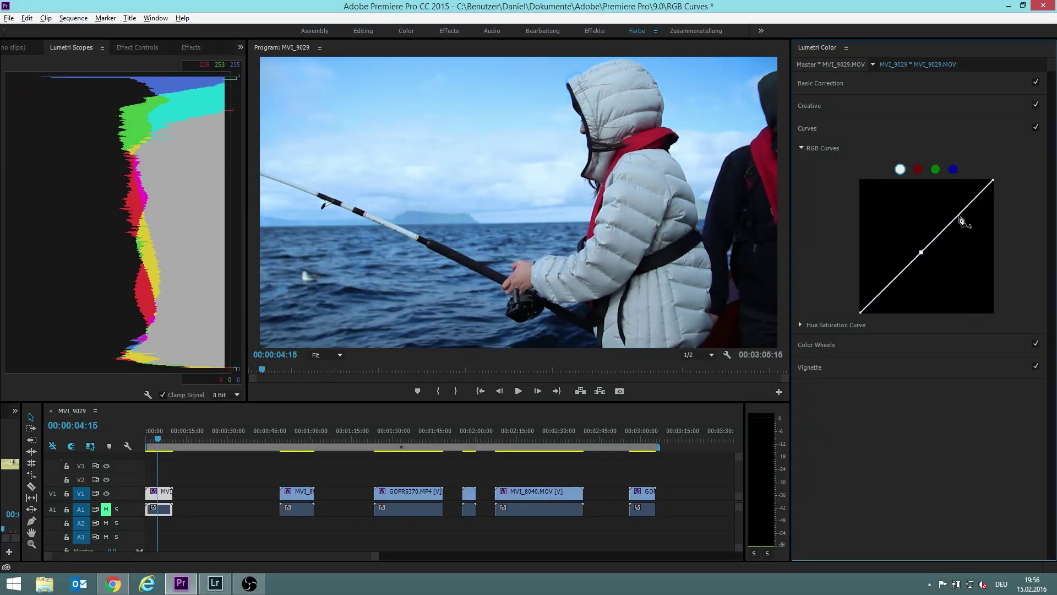
{"action": "left_click_drag", "start_coordinate": [954, 219], "coordinate": [940, 206]}
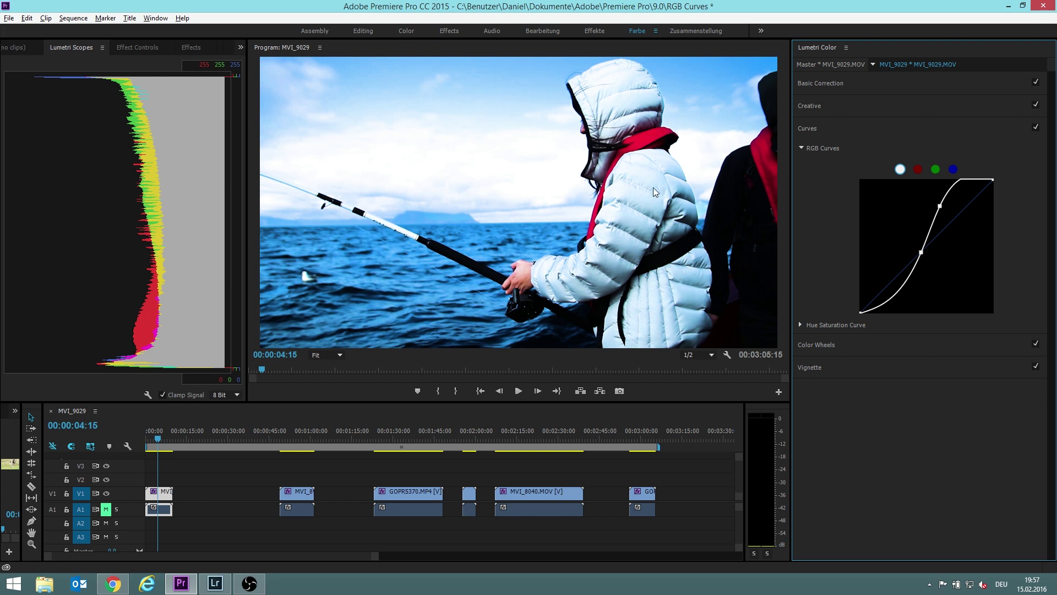
{"action": "left_click_drag", "start_coordinate": [940, 207], "coordinate": [957, 218]}
{"action": "left_click", "coordinate": [891, 283]}
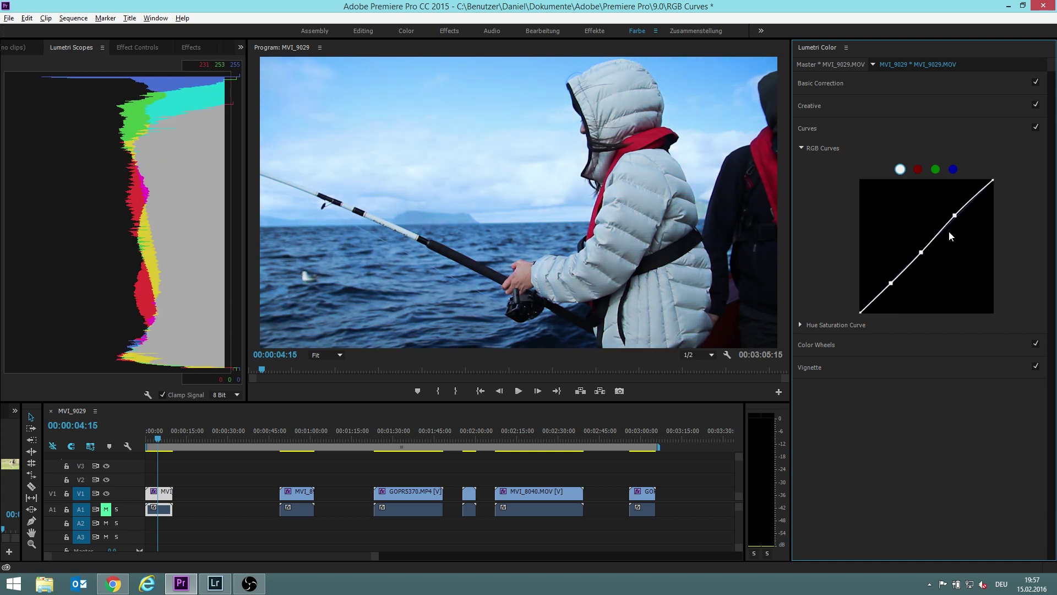
{"action": "mouse_move", "coordinate": [891, 283]}
{"action": "left_mouse_down"}
{"action": "mouse_move", "coordinate": [901, 301]}
{"action": "mouse_move", "coordinate": [885, 292]}
{"action": "left_mouse_up"}
Reset MVI_9029's master curve to straight, then add a lifted highlight point and lowered shadow point.
{"action": "double_click", "coordinate": [885, 291]}
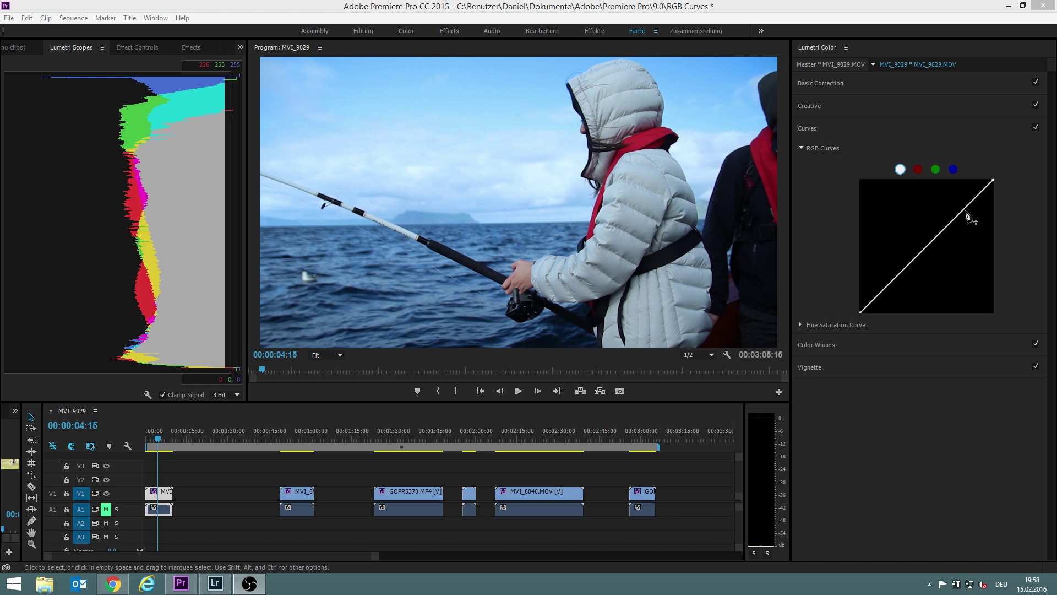
{"action": "left_click_drag", "start_coordinate": [964, 216], "coordinate": [959, 205]}
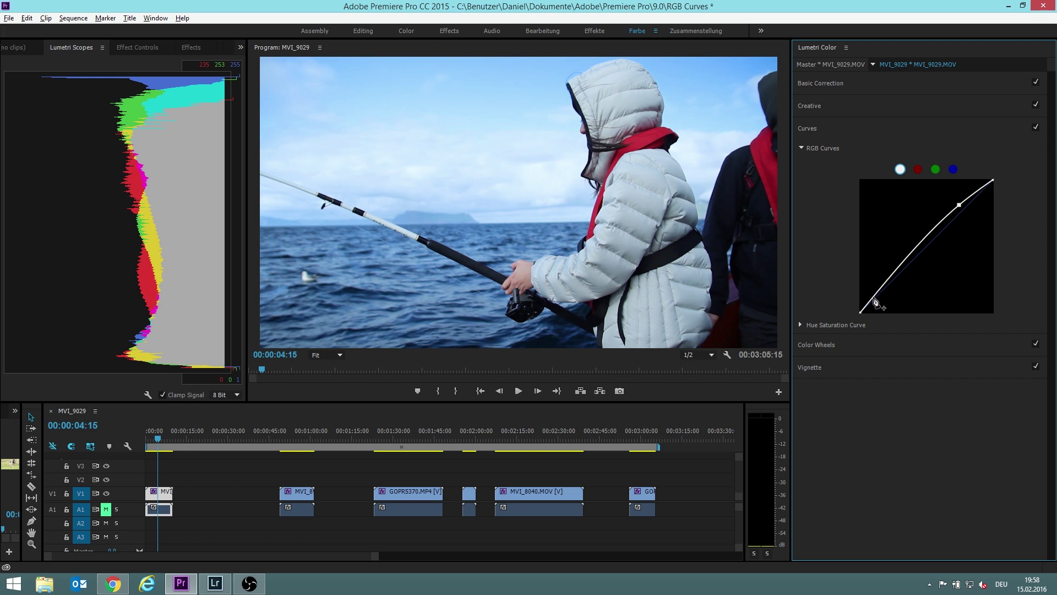
{"action": "left_click_drag", "start_coordinate": [876, 297], "coordinate": [880, 299]}
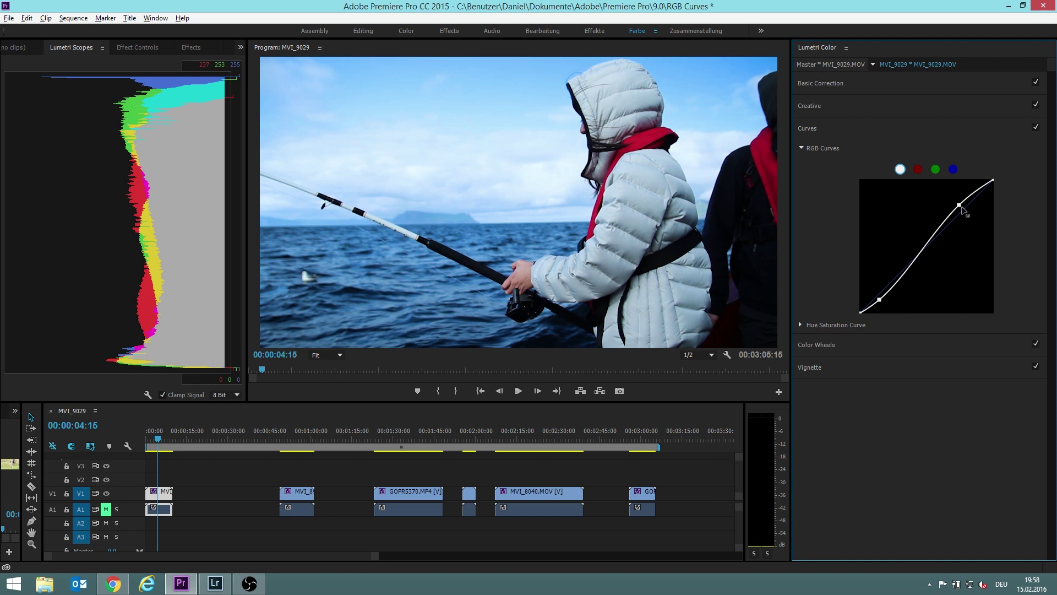
{"action": "left_click_drag", "start_coordinate": [959, 205], "coordinate": [962, 205]}
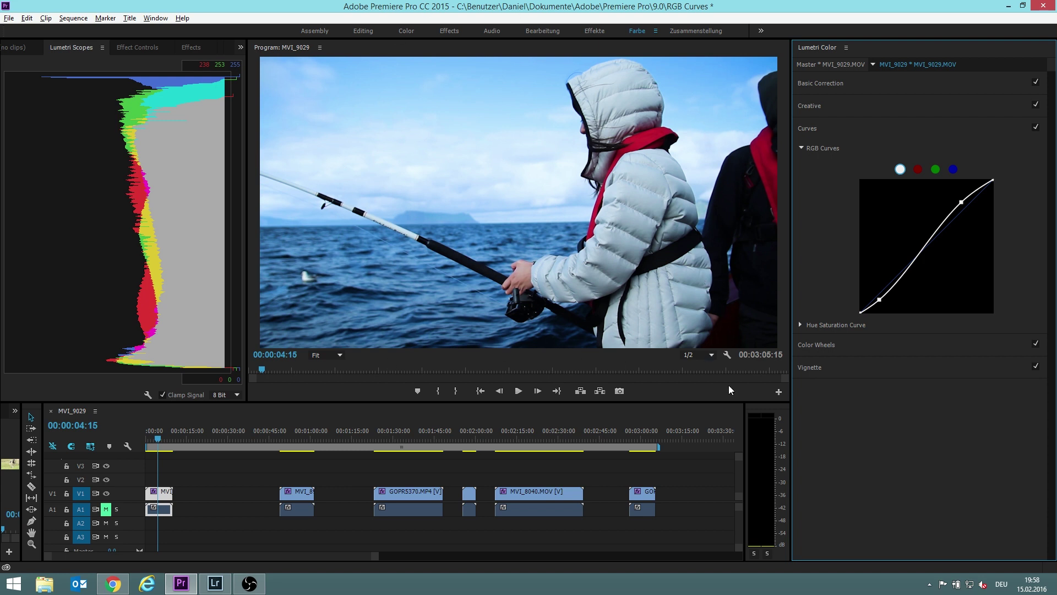
Pull the blue channel curve slightly down with one control point.
{"action": "left_click", "coordinate": [953, 169]}
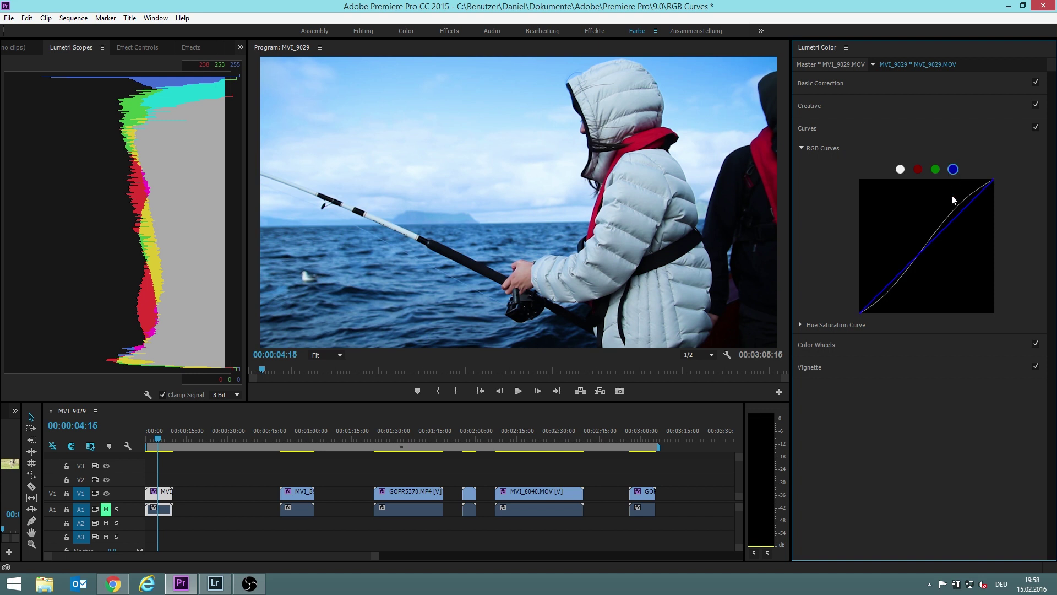
{"action": "left_click", "coordinate": [923, 256]}
{"action": "mouse_move", "coordinate": [923, 256]}
{"action": "left_mouse_down"}
{"action": "mouse_move", "coordinate": [940, 269]}
{"action": "mouse_move", "coordinate": [930, 253]}
{"action": "left_mouse_up"}
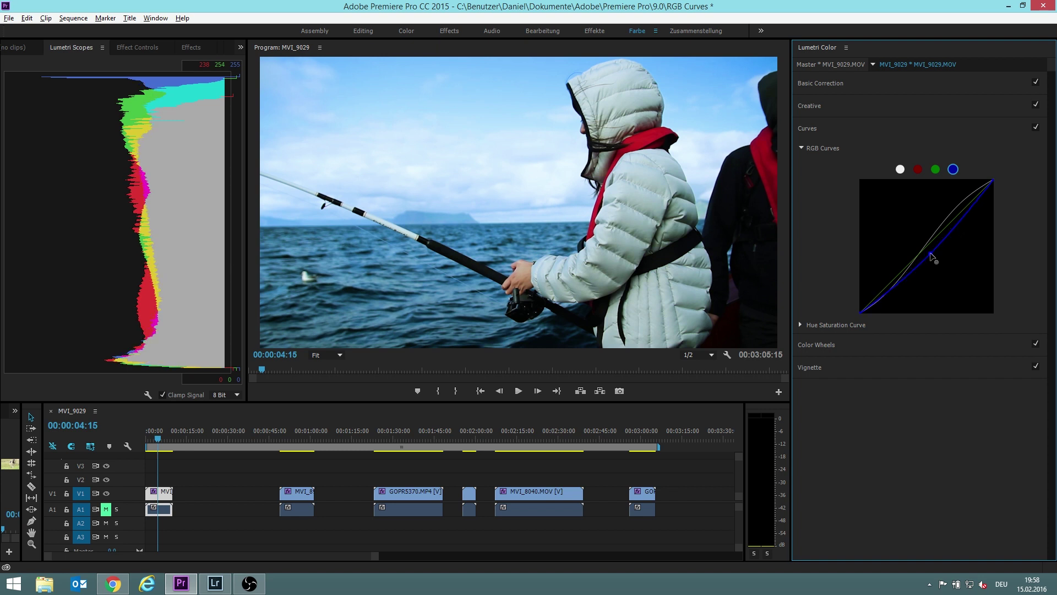
Lift the master curve's upper point, then toggle Curves off and on to compare, leaving it enabled.
{"action": "left_click", "coordinate": [901, 169]}
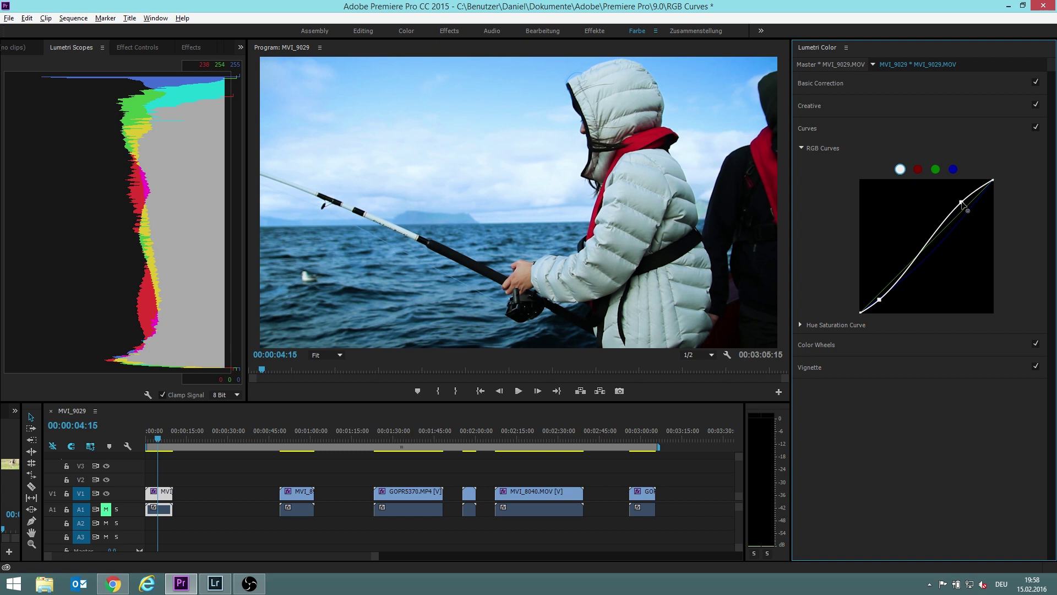
{"action": "left_click_drag", "start_coordinate": [962, 203], "coordinate": [958, 201]}
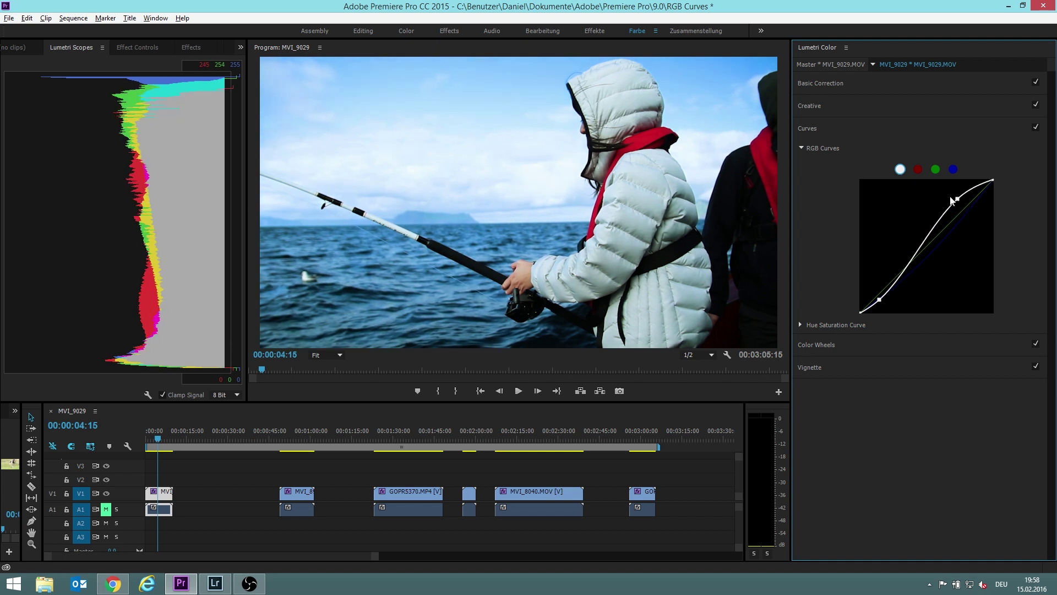
{"action": "left_click", "coordinate": [1036, 127]}
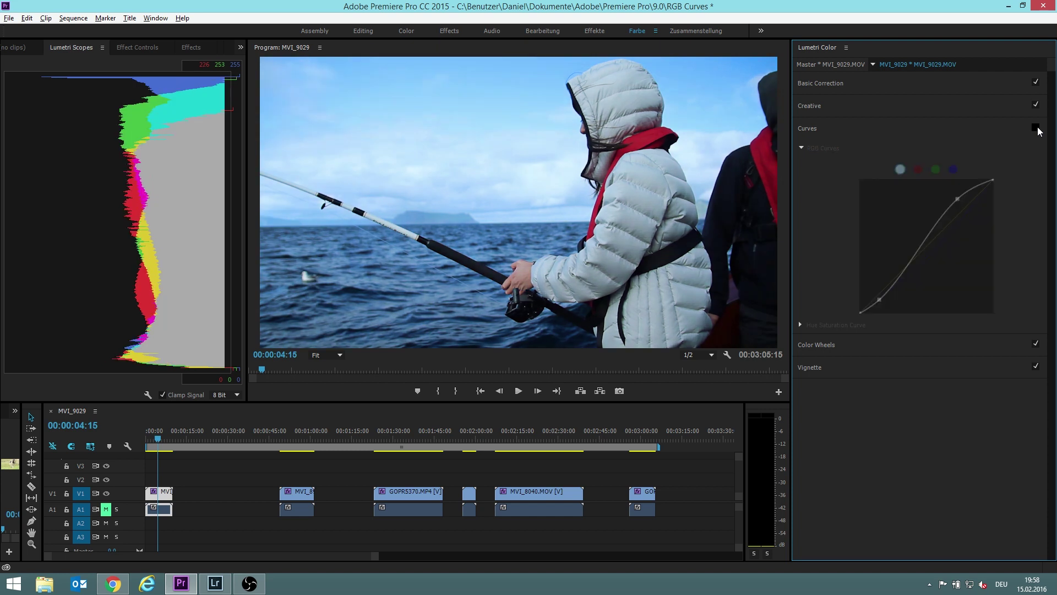
{"action": "left_click", "coordinate": [1037, 129]}
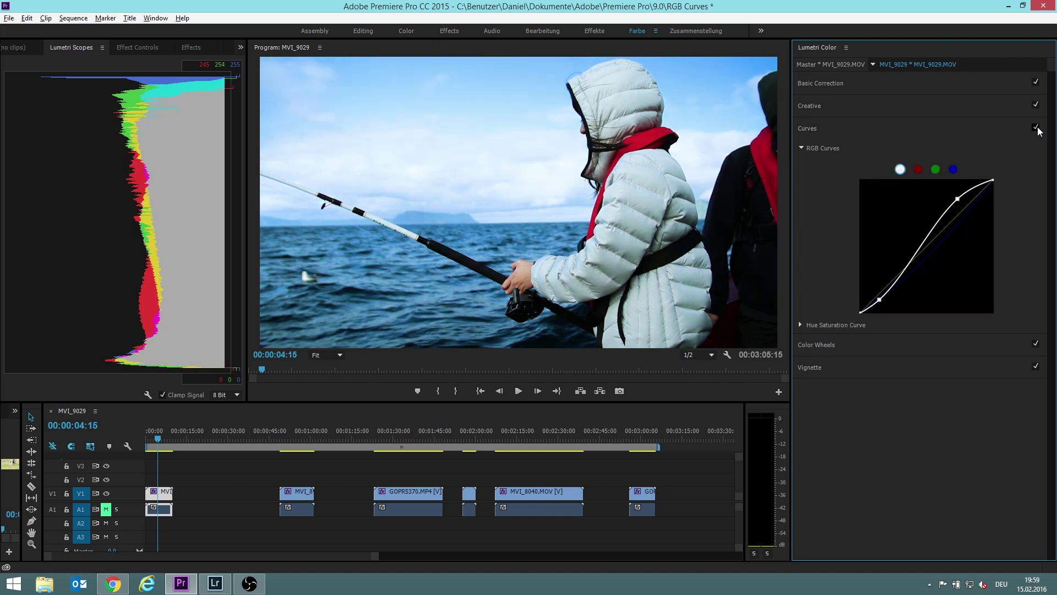
{"action": "left_click", "coordinate": [1037, 129]}
{"action": "left_click", "coordinate": [1037, 129]}
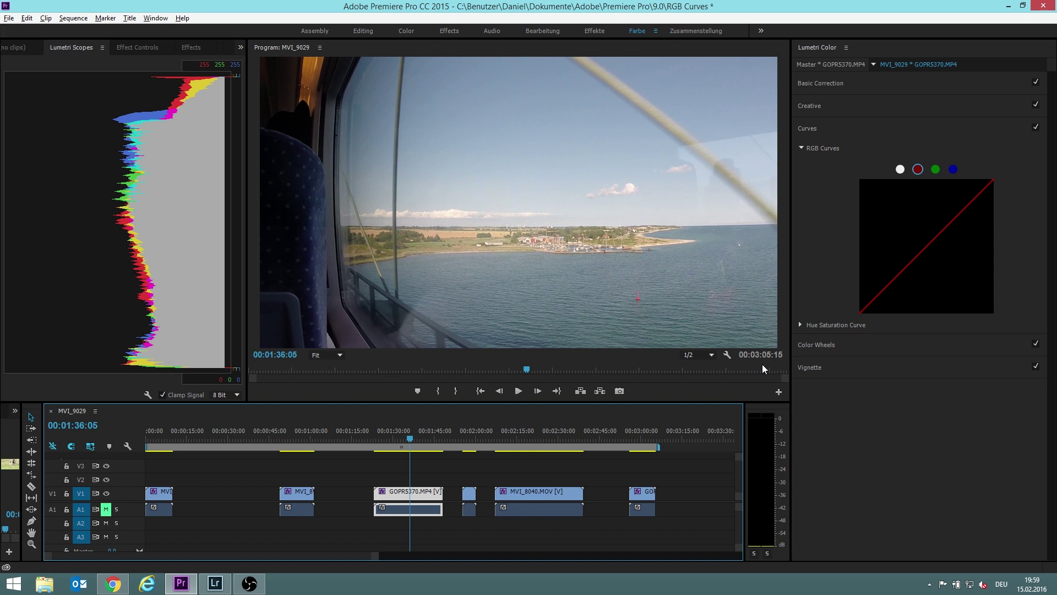
On GOPR5370.MP4, raise an upper master point and pull a lower point down into an S-curve.
{"action": "left_click", "coordinate": [901, 170]}
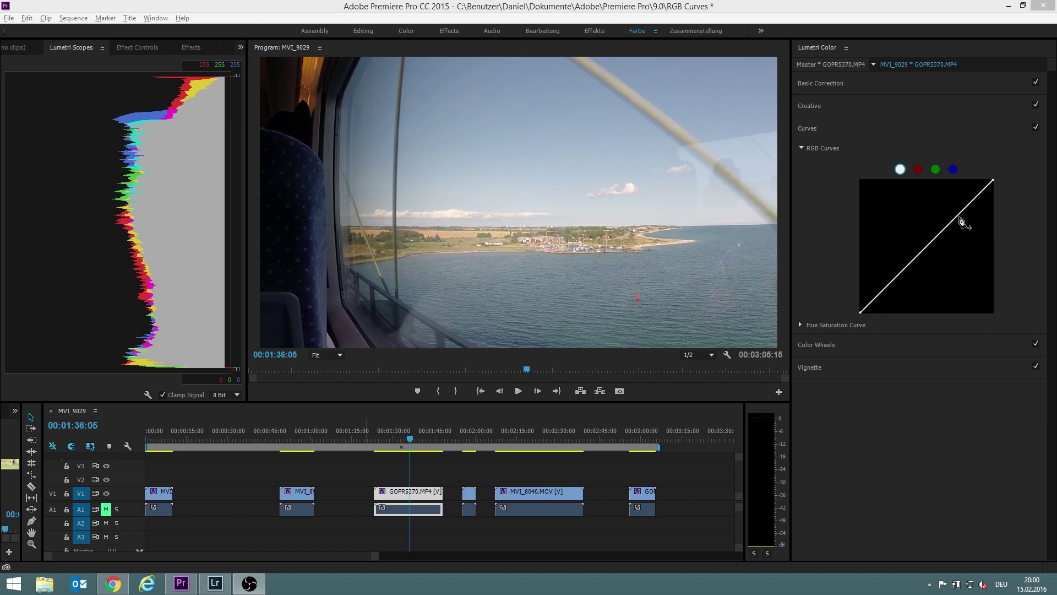
{"action": "left_click_drag", "start_coordinate": [960, 221], "coordinate": [954, 208]}
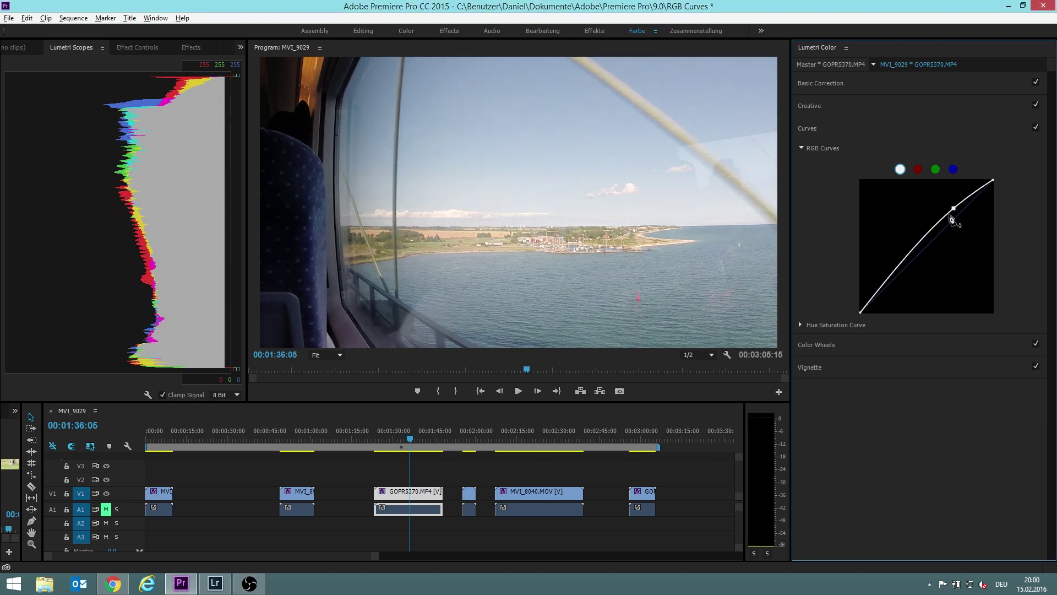
{"action": "left_click", "coordinate": [886, 285]}
{"action": "left_click_drag", "start_coordinate": [886, 284], "coordinate": [893, 287]}
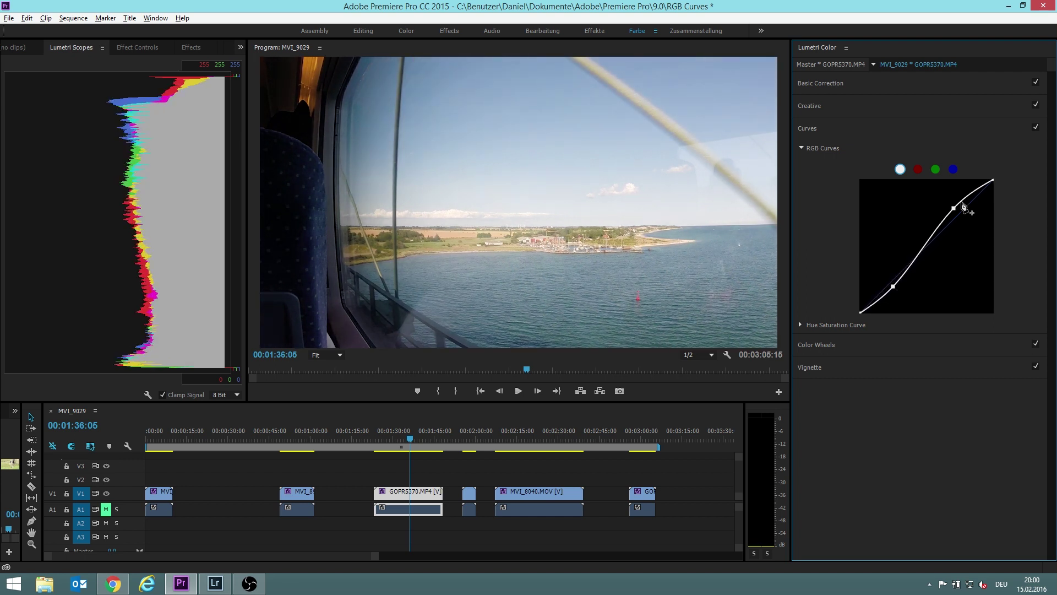
{"action": "left_click", "coordinate": [918, 170]}
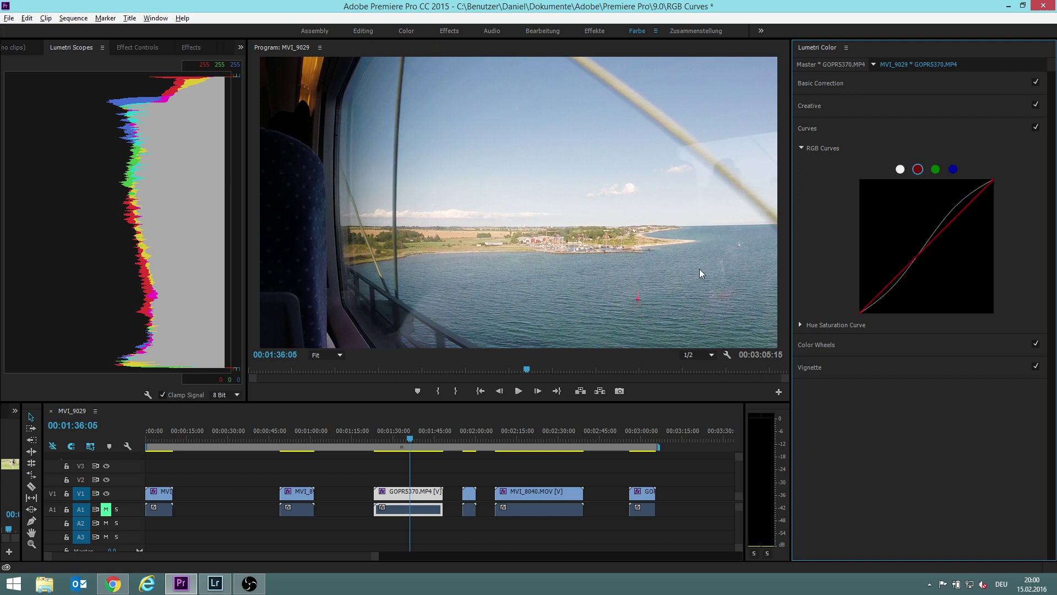
Lower the red channel curve slightly, then darken shadows and lift highlights on the master curve.
{"action": "left_click_drag", "start_coordinate": [927, 250], "coordinate": [927, 253]}
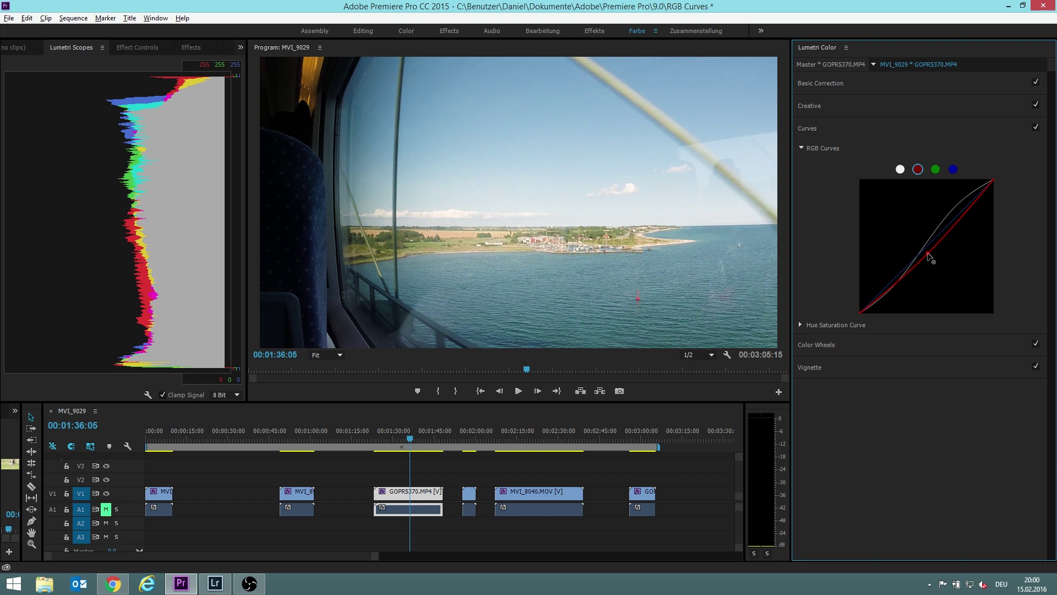
{"action": "mouse_move", "coordinate": [927, 253]}
{"action": "left_mouse_down"}
{"action": "mouse_move", "coordinate": [946, 265]}
{"action": "mouse_move", "coordinate": [933, 257]}
{"action": "left_mouse_up"}
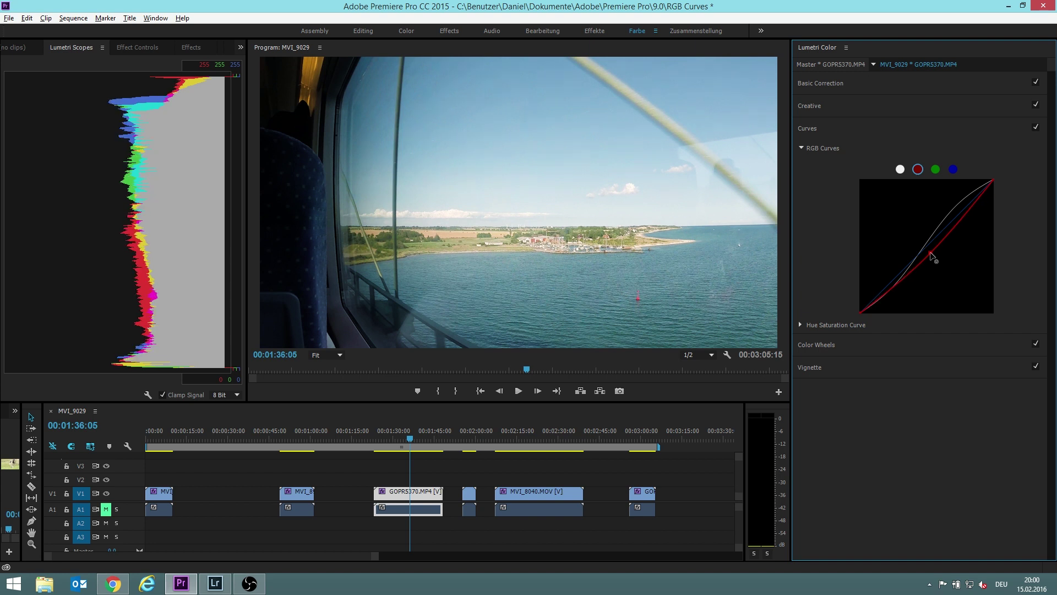
{"action": "left_click", "coordinate": [901, 169]}
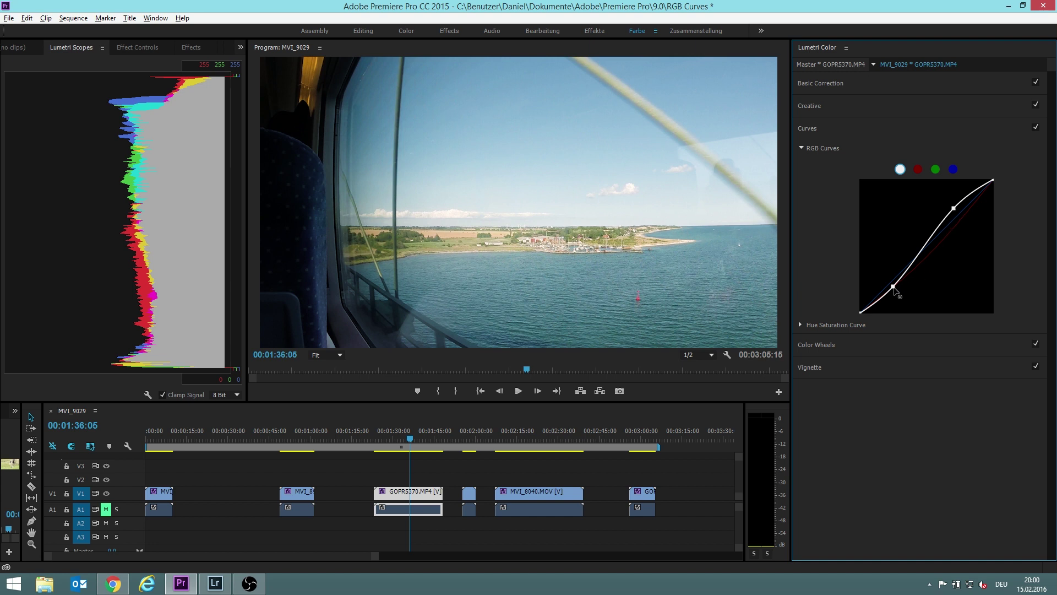
{"action": "left_click_drag", "start_coordinate": [894, 287], "coordinate": [896, 289]}
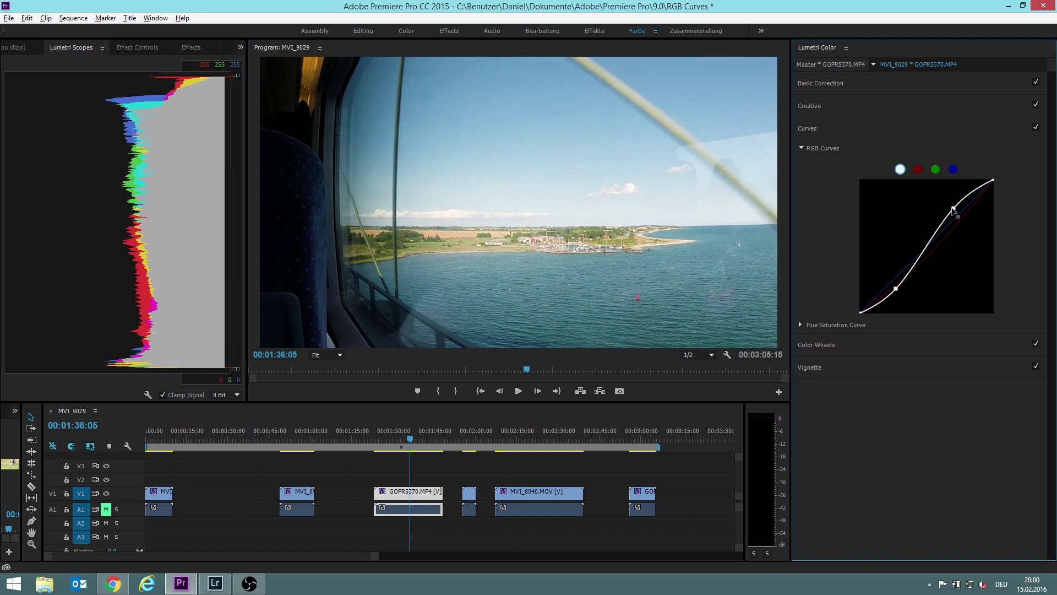
{"action": "left_click_drag", "start_coordinate": [953, 208], "coordinate": [959, 209]}
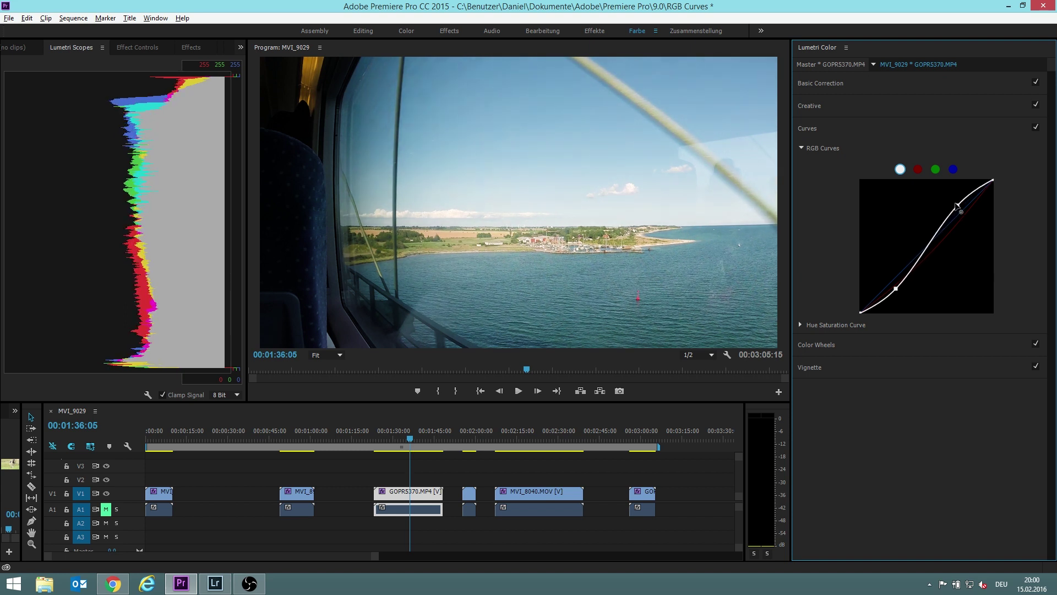
Toggle the Curves adjustment off and on repeatedly to compare, then jump to clip MVI_8444.
{"action": "left_click", "coordinate": [1035, 128]}
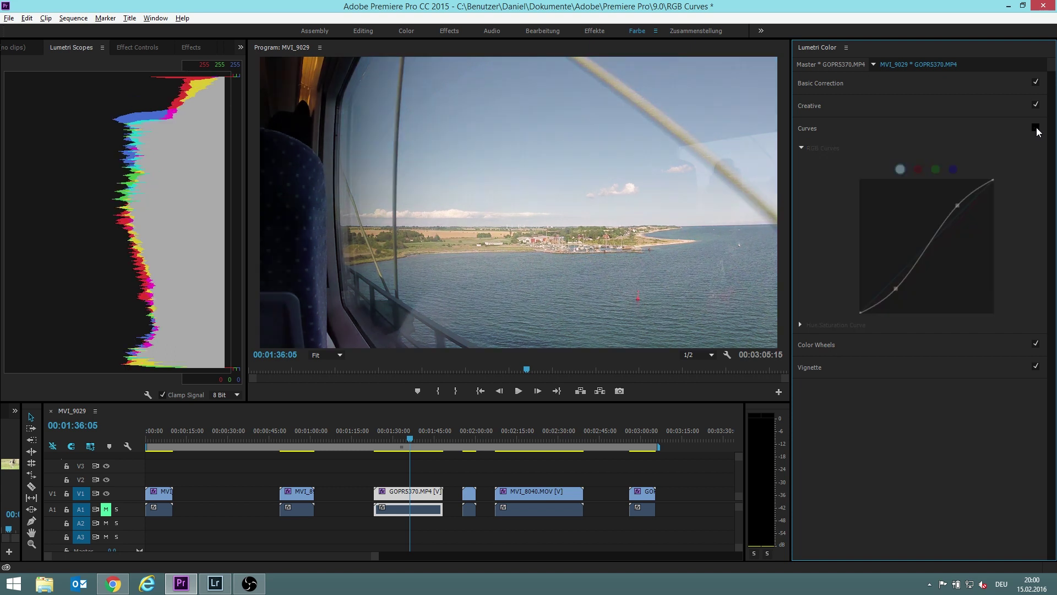
{"action": "left_click", "coordinate": [1035, 128]}
{"action": "left_click", "coordinate": [1035, 128]}
{"action": "left_click", "coordinate": [1036, 129]}
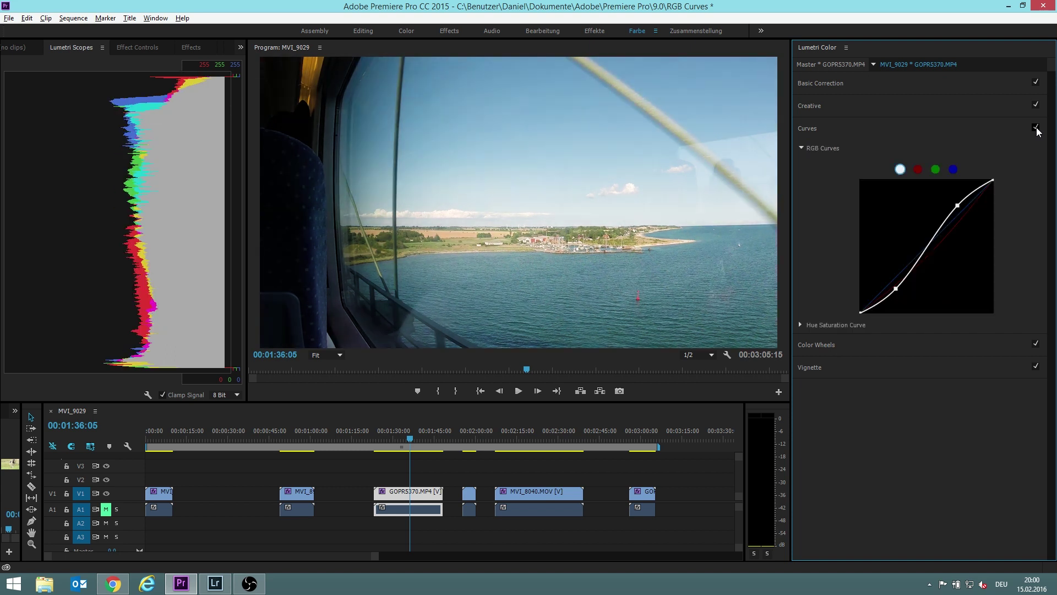
{"action": "left_click", "coordinate": [1036, 129]}
{"action": "left_click", "coordinate": [1036, 129]}
{"action": "left_click", "coordinate": [1036, 128]}
{"action": "left_click", "coordinate": [1036, 128]}
{"action": "left_click", "coordinate": [469, 439]}
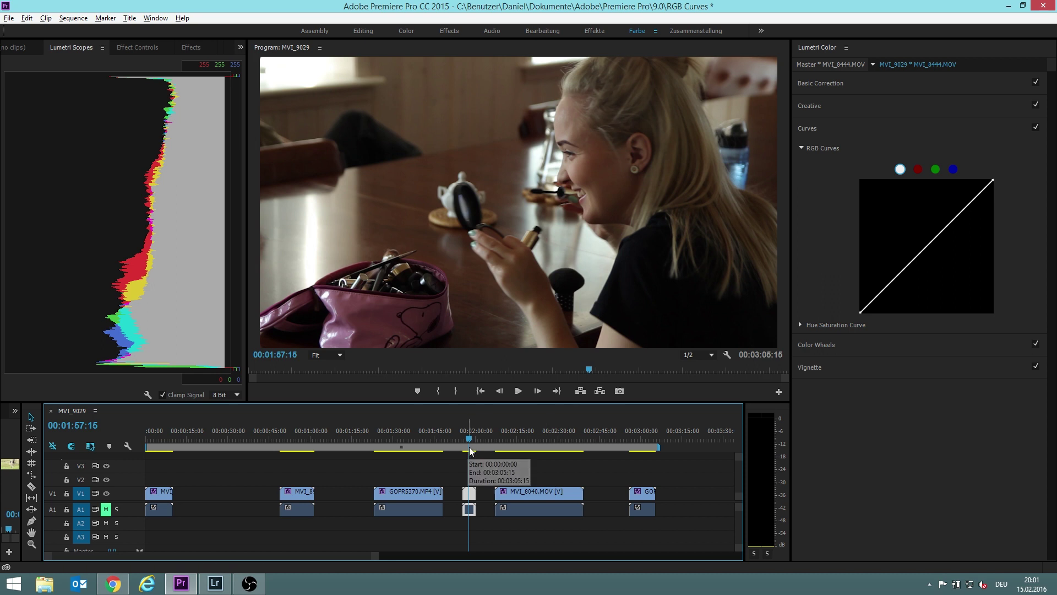
Play MVI_8444 and settle on the frame where she faces the camera.
{"action": "left_click", "coordinate": [465, 439]}
{"action": "key", "text": "space"}
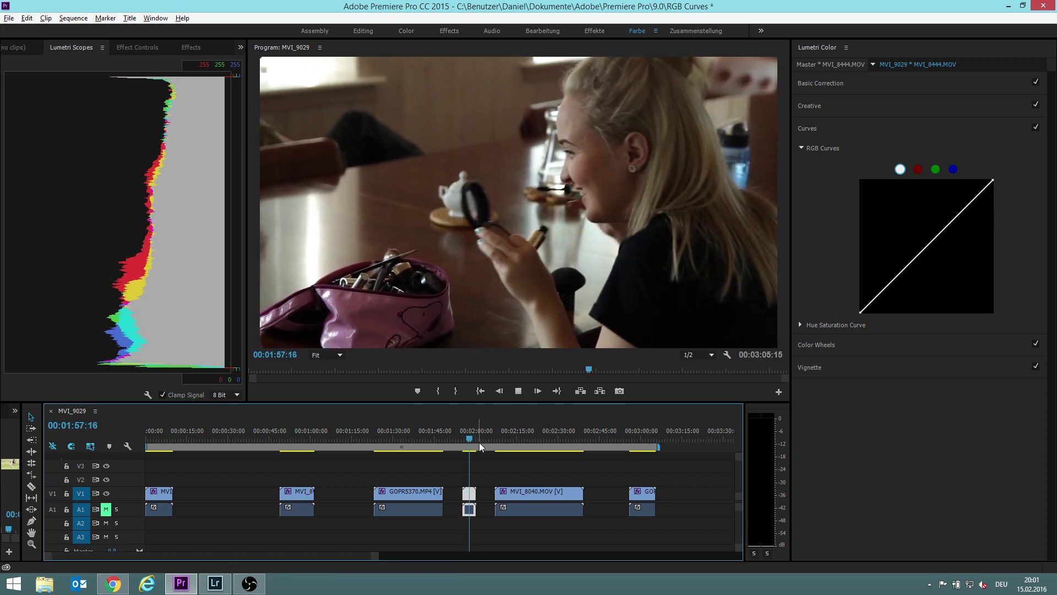
{"action": "key", "text": "space"}
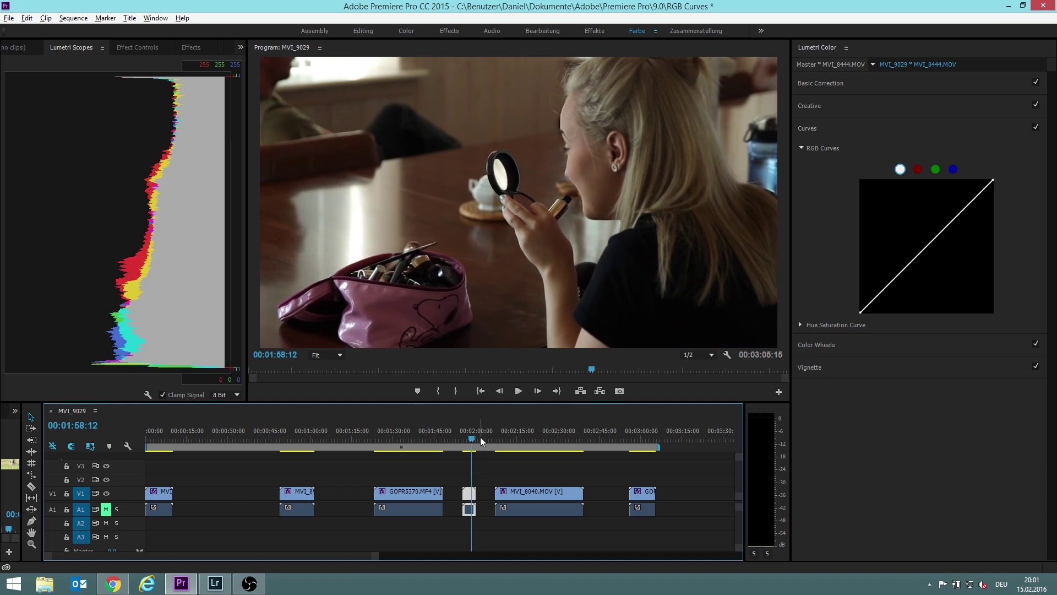
{"action": "left_click_drag", "start_coordinate": [481, 437], "coordinate": [470, 435]}
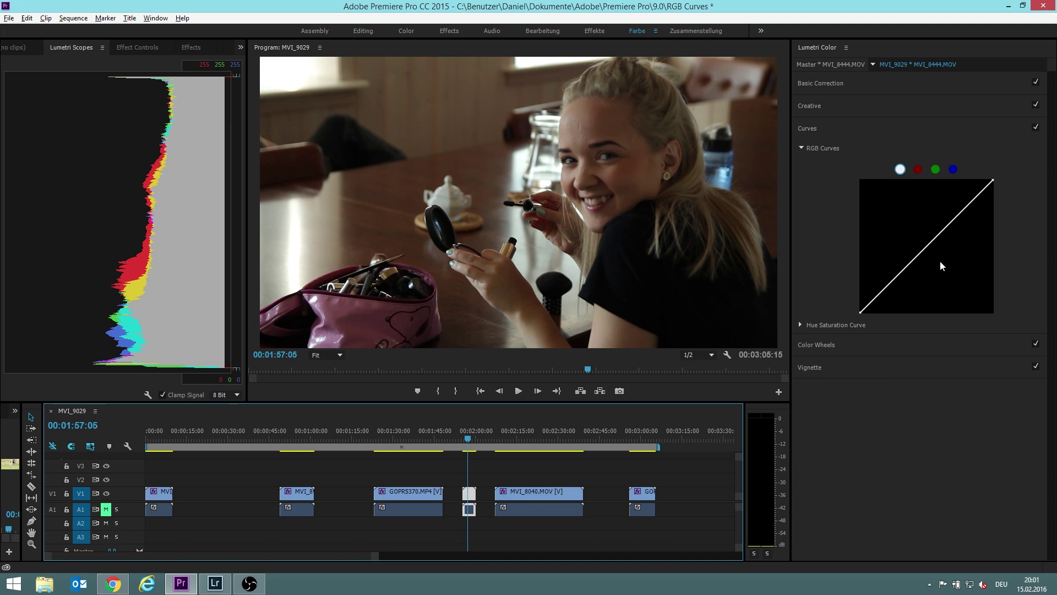
Bow the master curve upward and lift the shadows, compare with Curves toggled, then jump to MVI_8040.
{"action": "left_click_drag", "start_coordinate": [925, 256], "coordinate": [912, 235]}
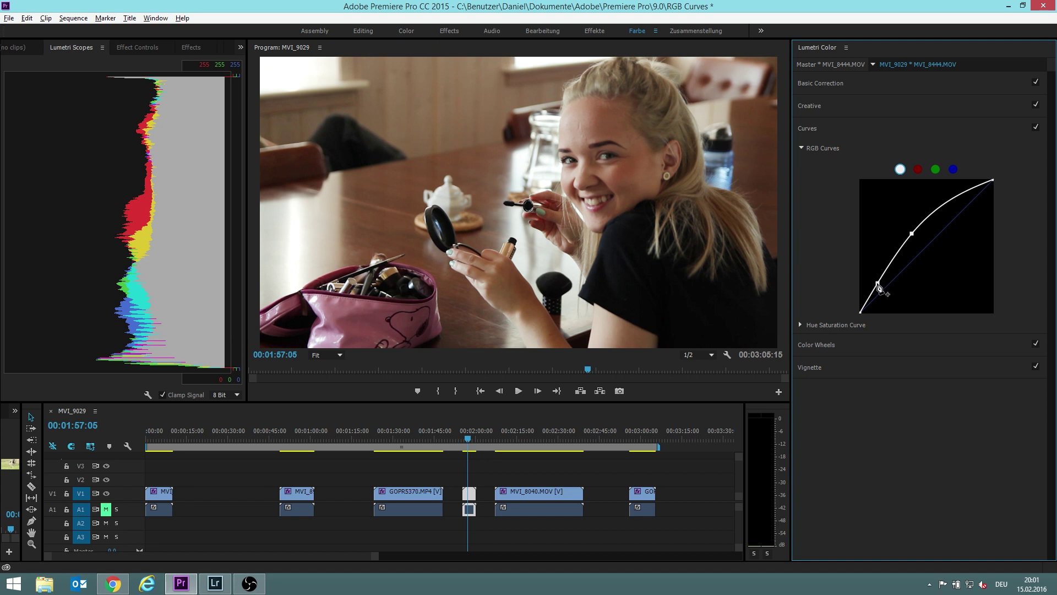
{"action": "left_click_drag", "start_coordinate": [879, 286], "coordinate": [886, 288]}
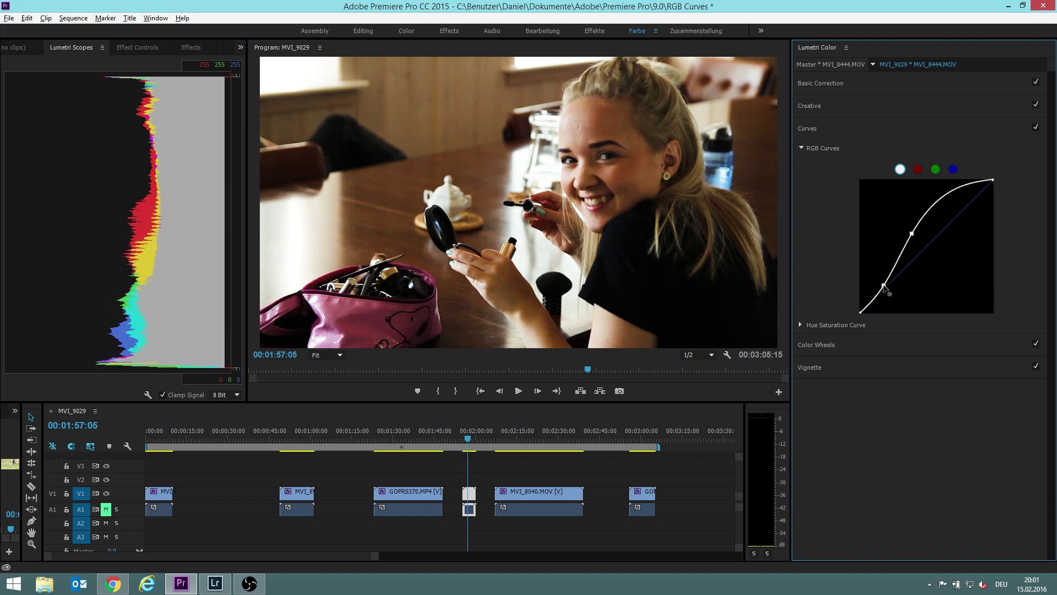
{"action": "left_click_drag", "start_coordinate": [886, 288], "coordinate": [881, 285]}
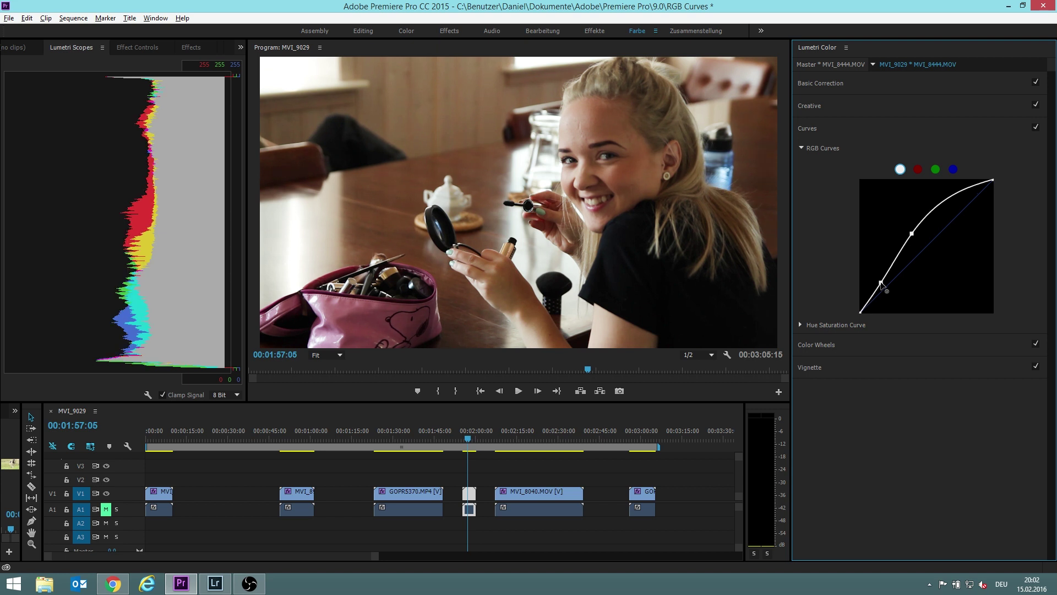
{"action": "left_click", "coordinate": [1036, 128]}
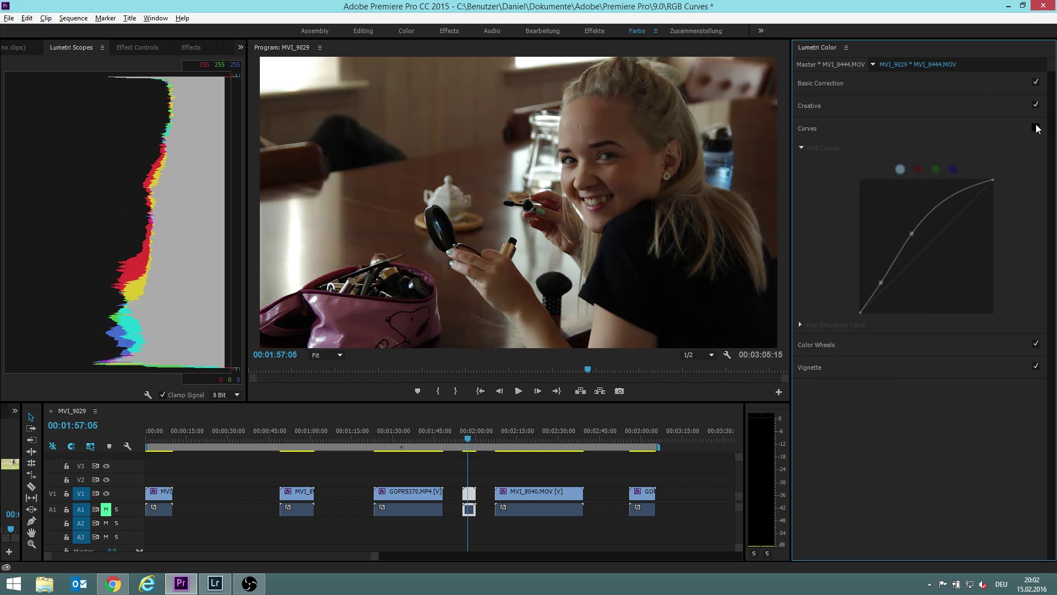
{"action": "left_click", "coordinate": [1035, 127]}
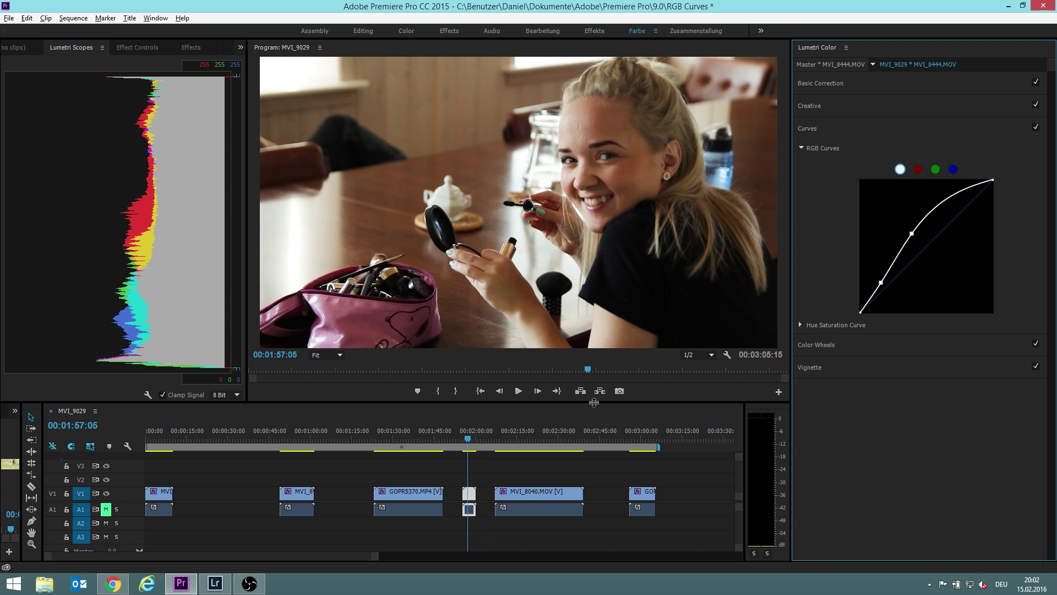
{"action": "left_click", "coordinate": [530, 442]}
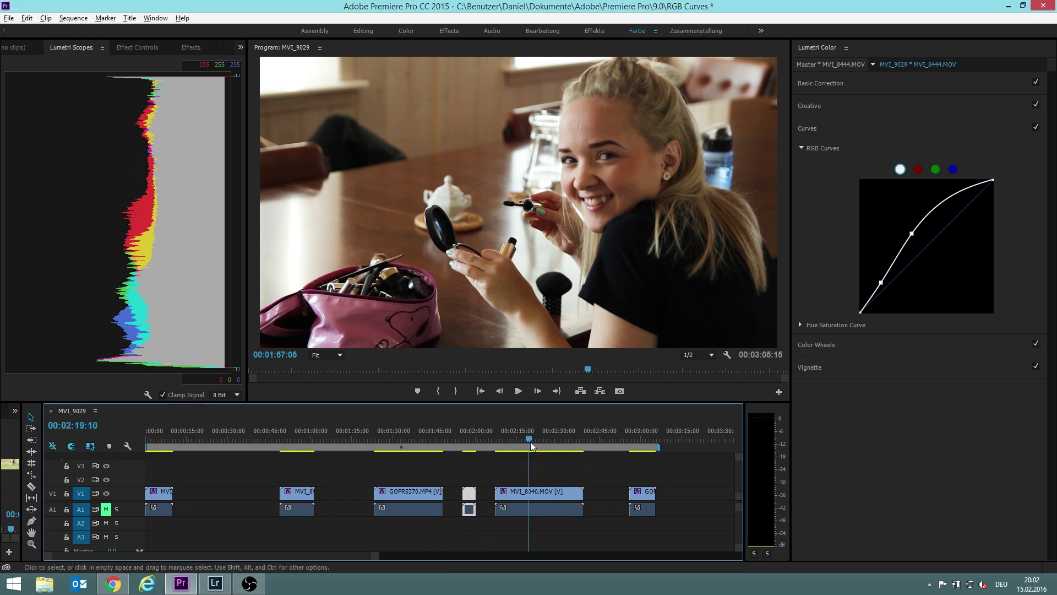
Darken the sheep clip with a lowered master point, nudge the green curve down, save, and compare.
{"action": "mouse_move", "coordinate": [530, 442]}
{"action": "left_mouse_down"}
{"action": "mouse_move", "coordinate": [518, 444]}
{"action": "mouse_move", "coordinate": [552, 446]}
{"action": "mouse_move", "coordinate": [512, 444]}
{"action": "mouse_move", "coordinate": [534, 451]}
{"action": "left_mouse_up"}
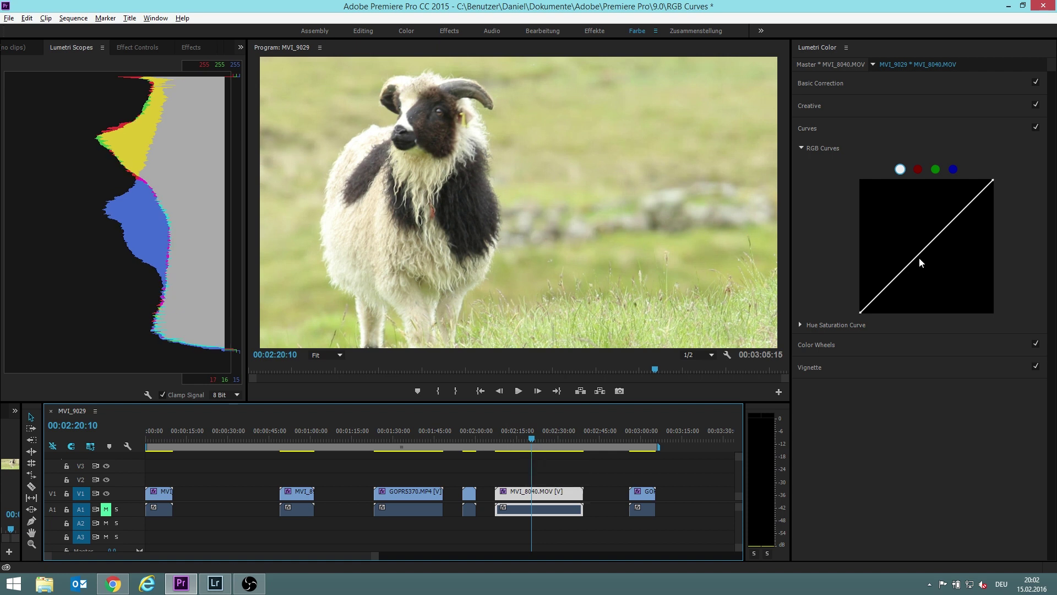
{"action": "left_click_drag", "start_coordinate": [919, 259], "coordinate": [926, 265]}
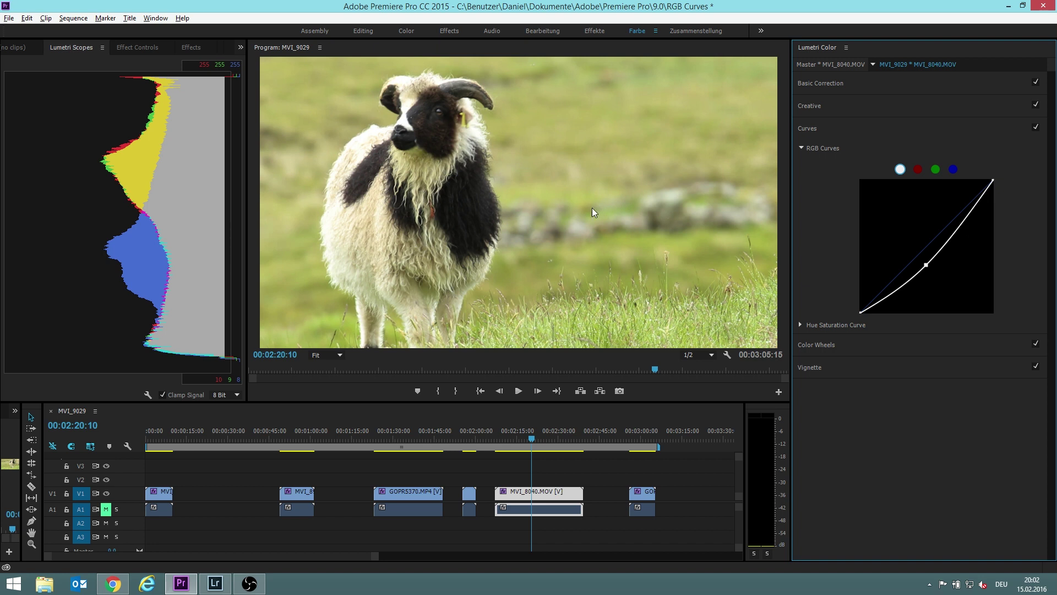
{"action": "left_click", "coordinate": [935, 169]}
{"action": "key", "text": "ctrl+s"}
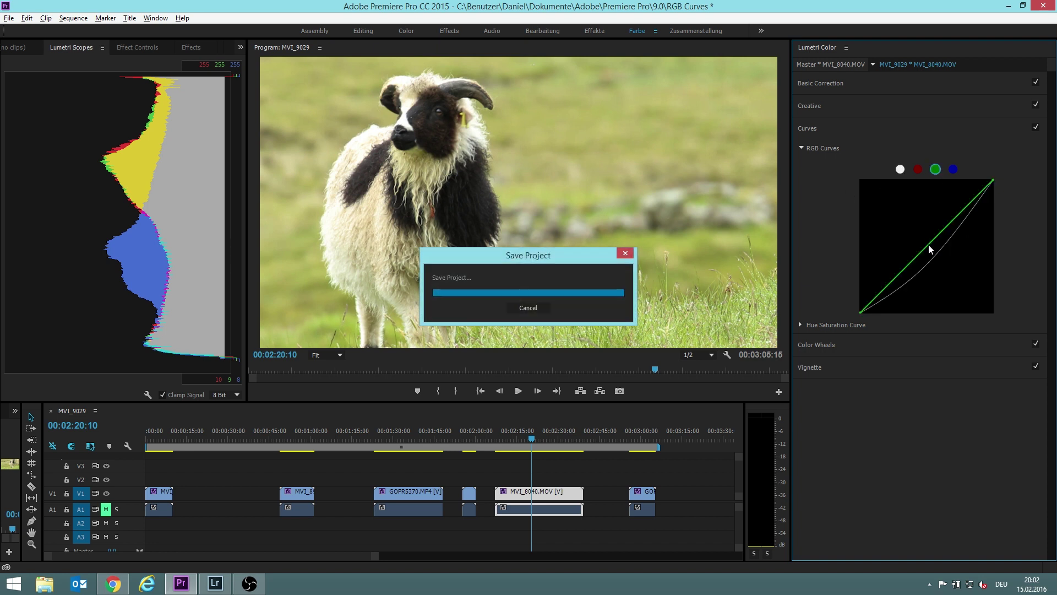
{"action": "left_click_drag", "start_coordinate": [930, 249], "coordinate": [933, 251]}
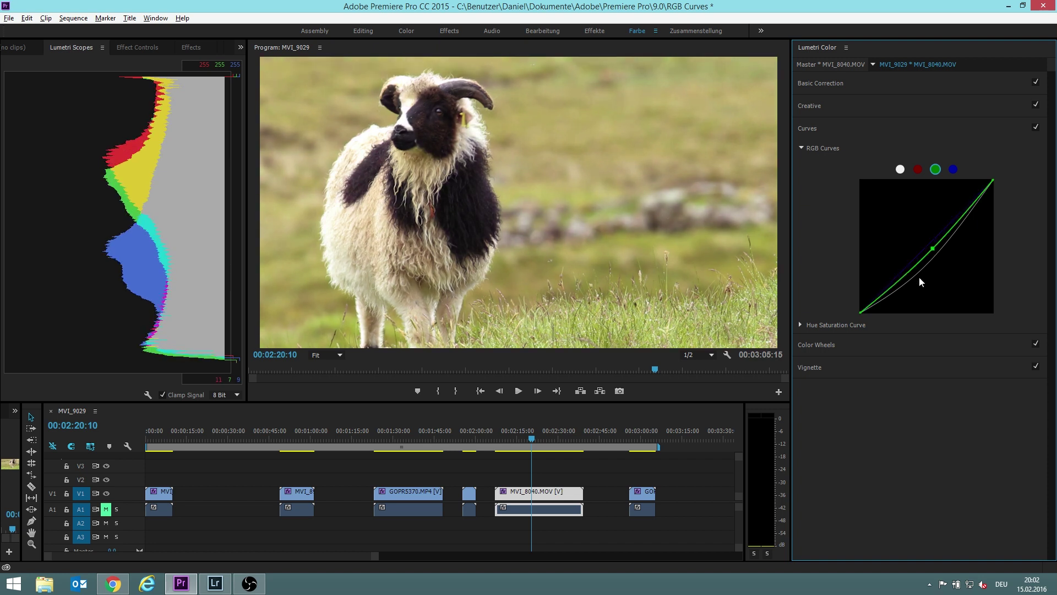
{"action": "left_click", "coordinate": [1035, 128]}
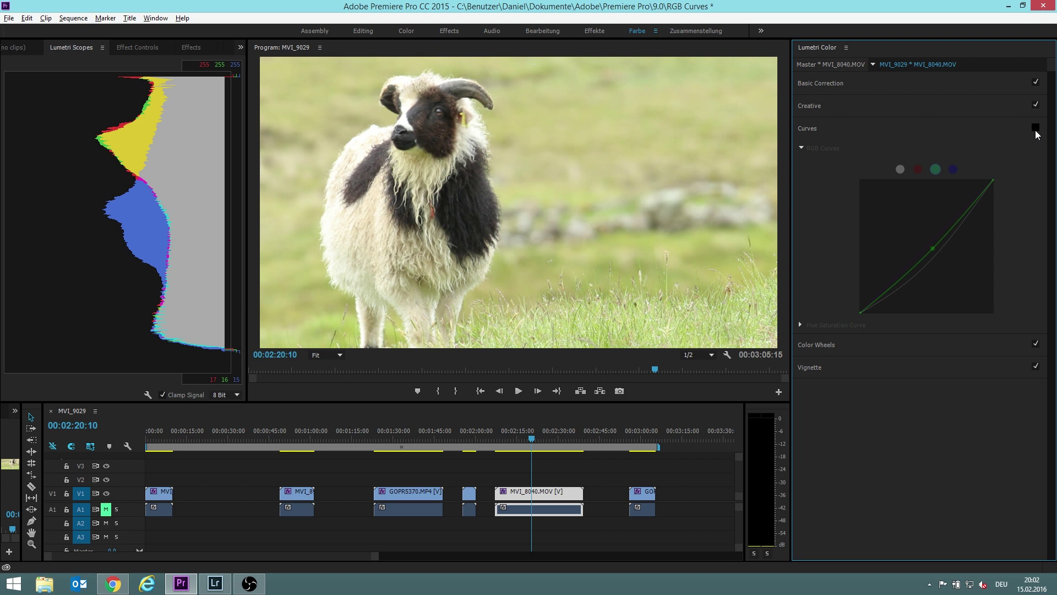
{"action": "left_click", "coordinate": [1035, 128]}
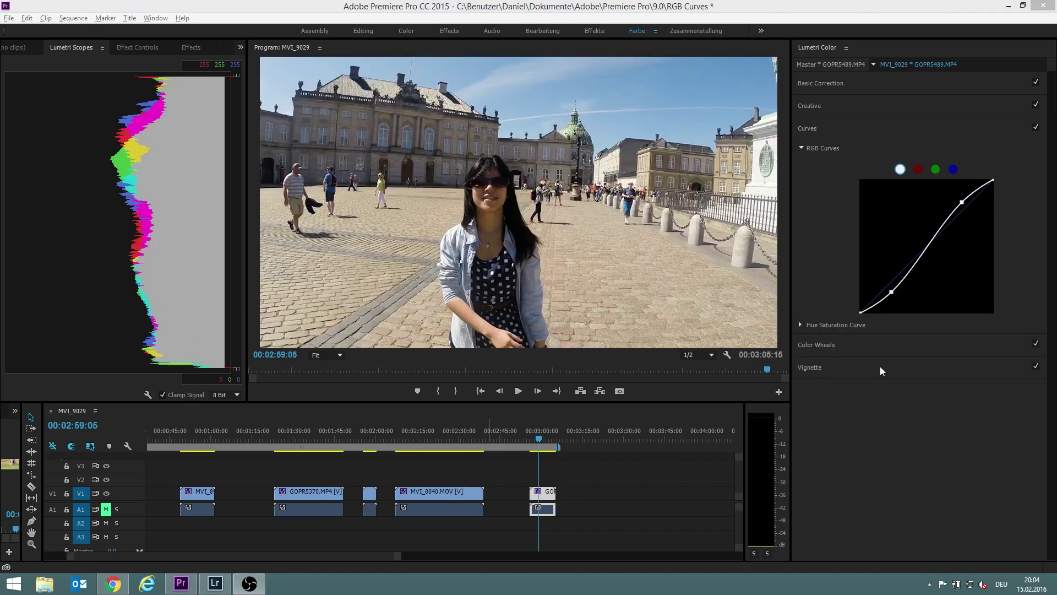
In Lightroom, toggle the wedding photo's tone curve (Gradationskurve) off and on, leaving it on.
{"action": "left_click", "coordinate": [223, 582]}
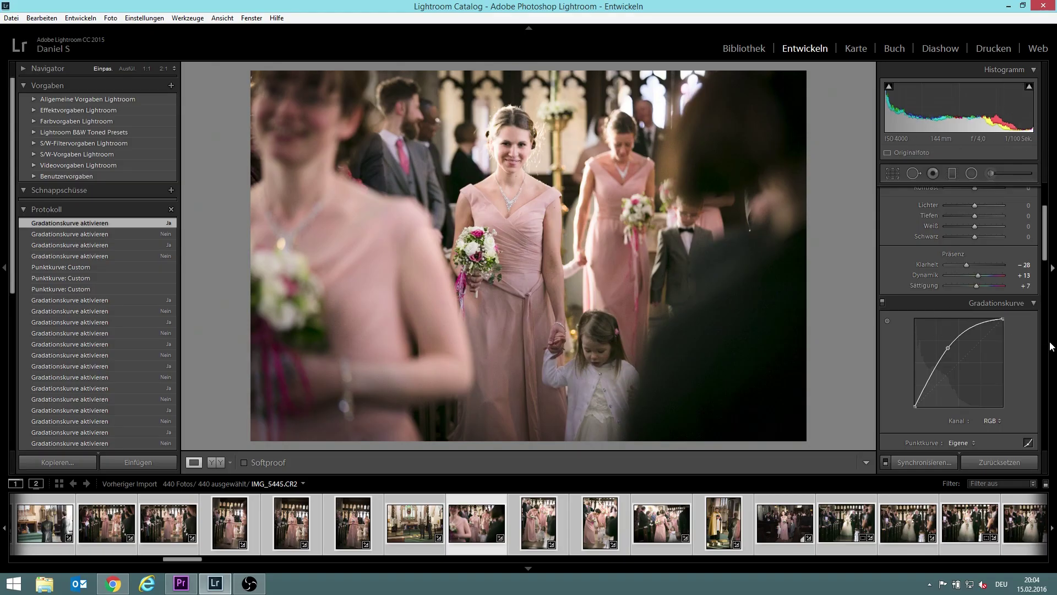
{"action": "left_click", "coordinate": [883, 303]}
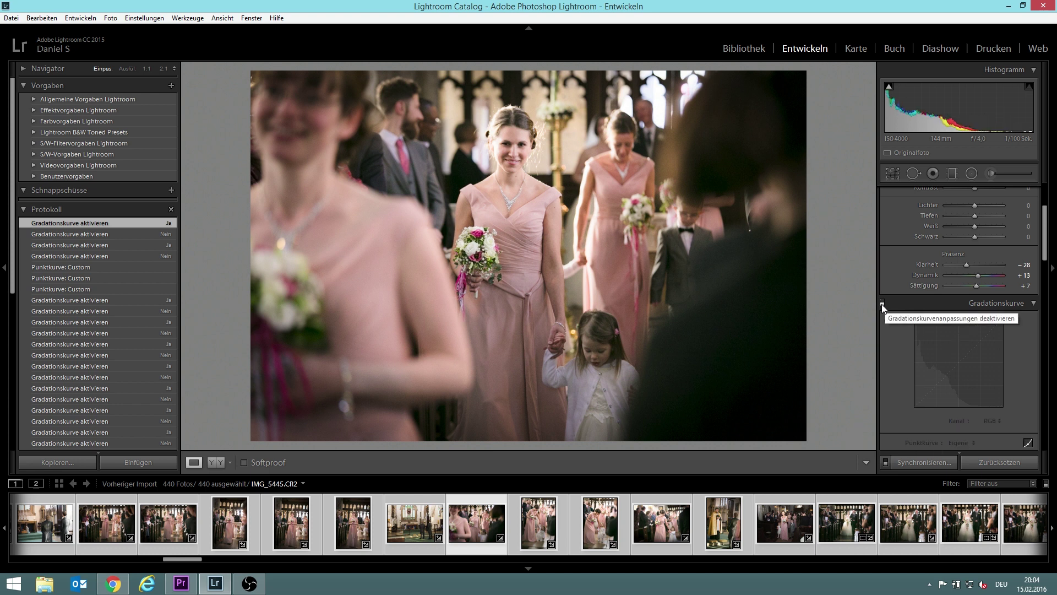
{"action": "left_click", "coordinate": [882, 303]}
{"action": "left_click", "coordinate": [882, 302]}
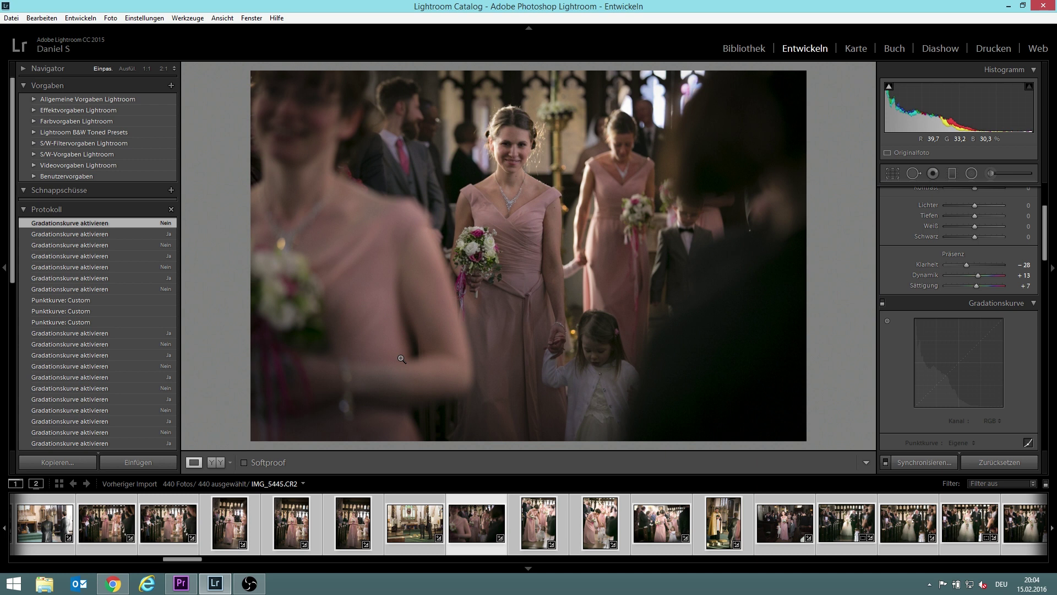
{"action": "left_click", "coordinate": [883, 303]}
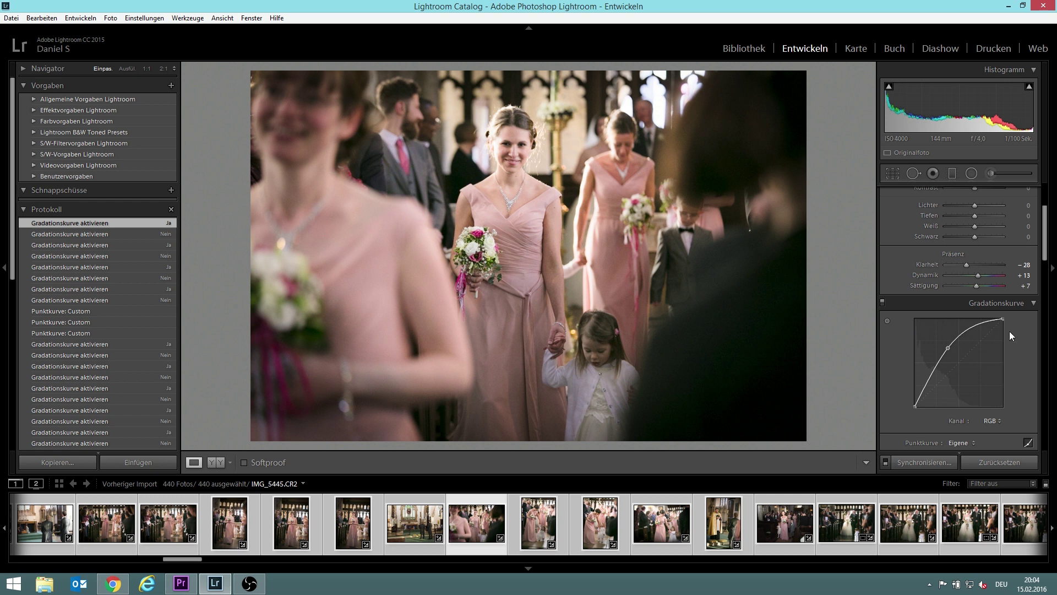
{"action": "left_click", "coordinate": [884, 303]}
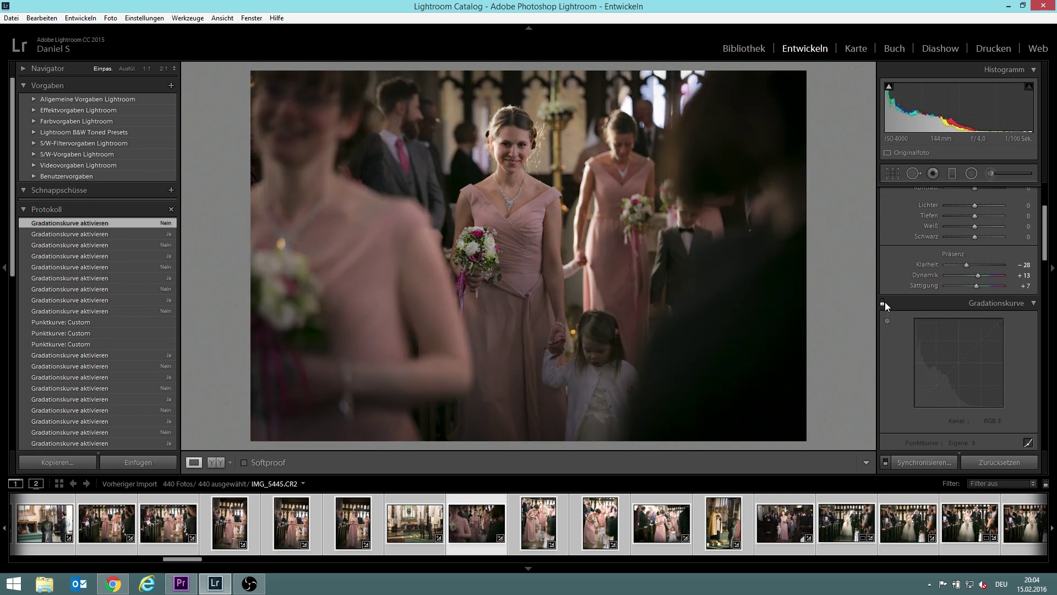
{"action": "left_click", "coordinate": [884, 301]}
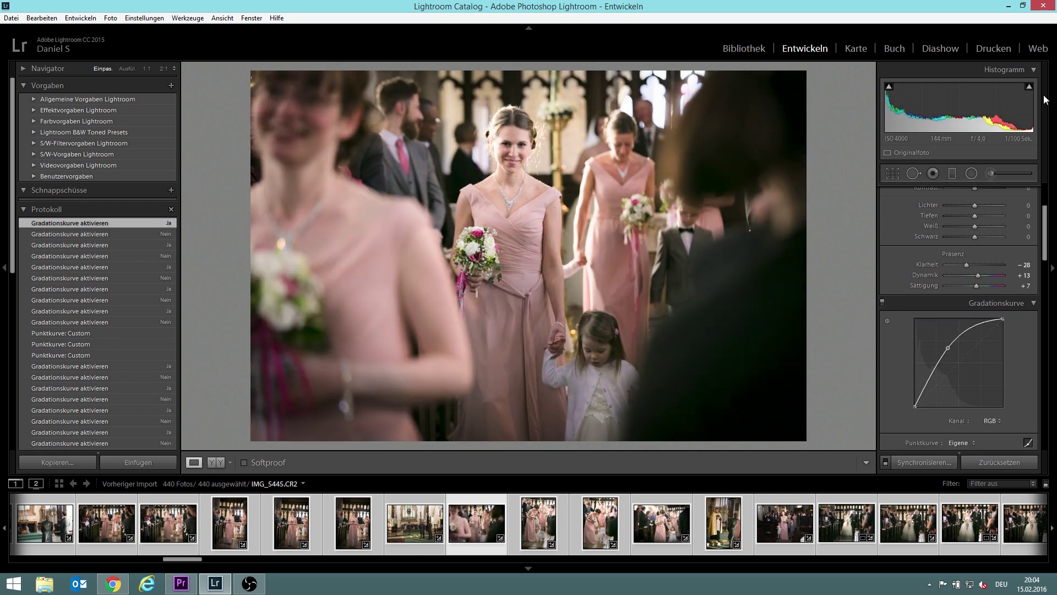
Zoom IMG_5445.CR2 to 1:1 on the bridesmaid, look around, then return to Premiere Pro.
{"action": "mouse_move", "coordinate": [1035, 91]}
{"action": "left_click", "coordinate": [642, 108]}
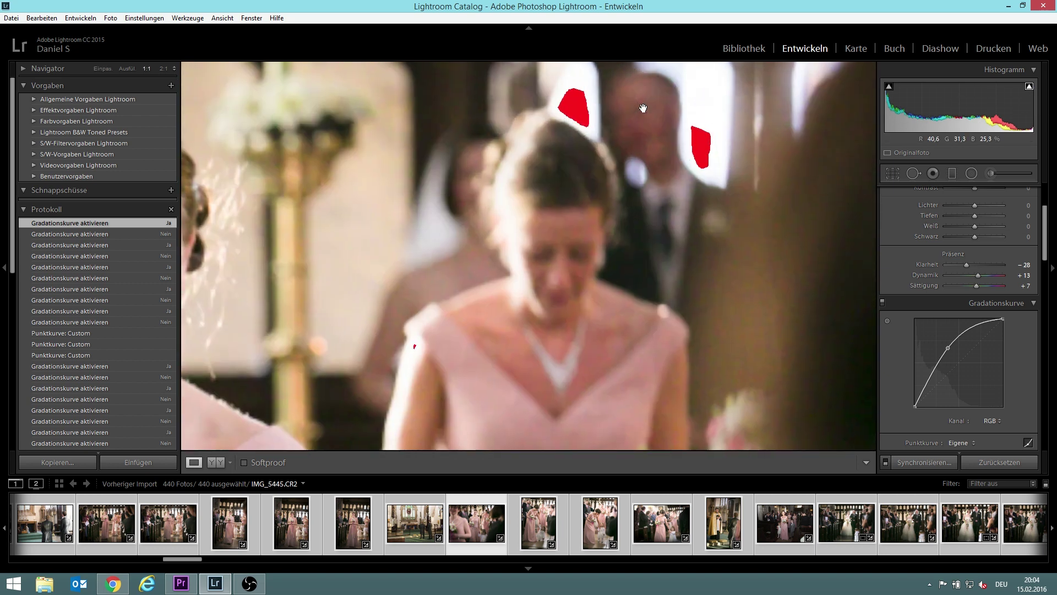
{"action": "mouse_move", "coordinate": [420, 349]}
{"action": "left_mouse_down"}
{"action": "mouse_move", "coordinate": [449, 240]}
{"action": "mouse_move", "coordinate": [434, 344]}
{"action": "left_mouse_up"}
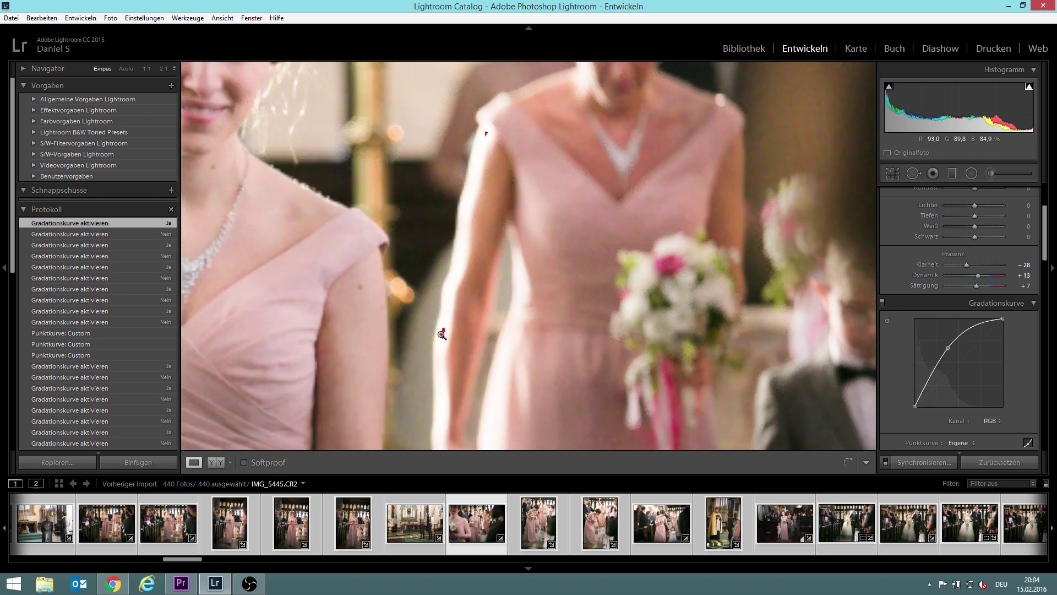
{"action": "left_click", "coordinate": [439, 333]}
{"action": "left_click", "coordinate": [512, 149]}
{"action": "left_click_drag", "start_coordinate": [511, 176], "coordinate": [516, 222]}
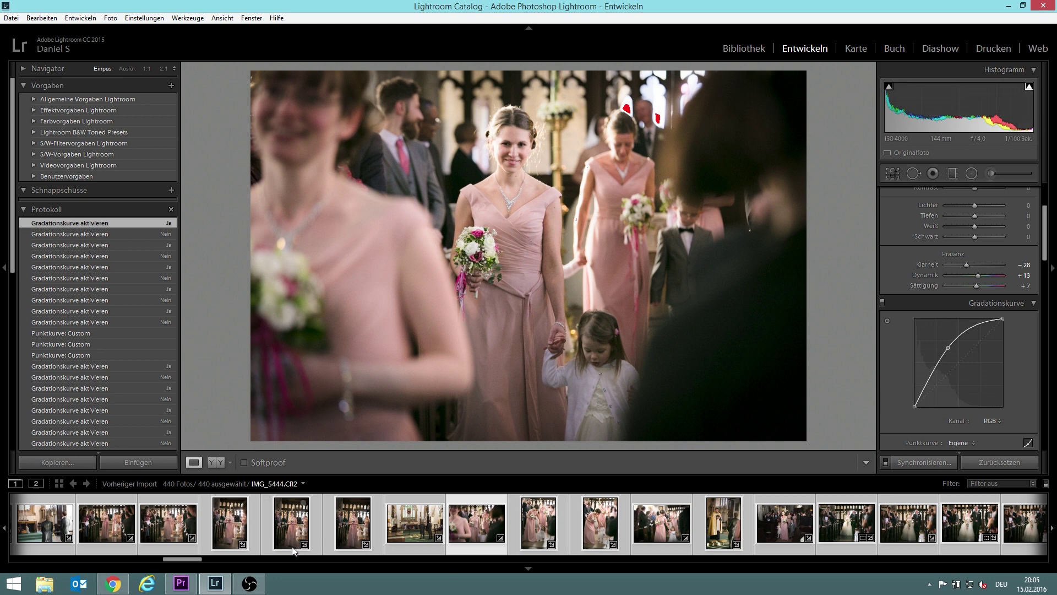
{"action": "left_click", "coordinate": [181, 584]}
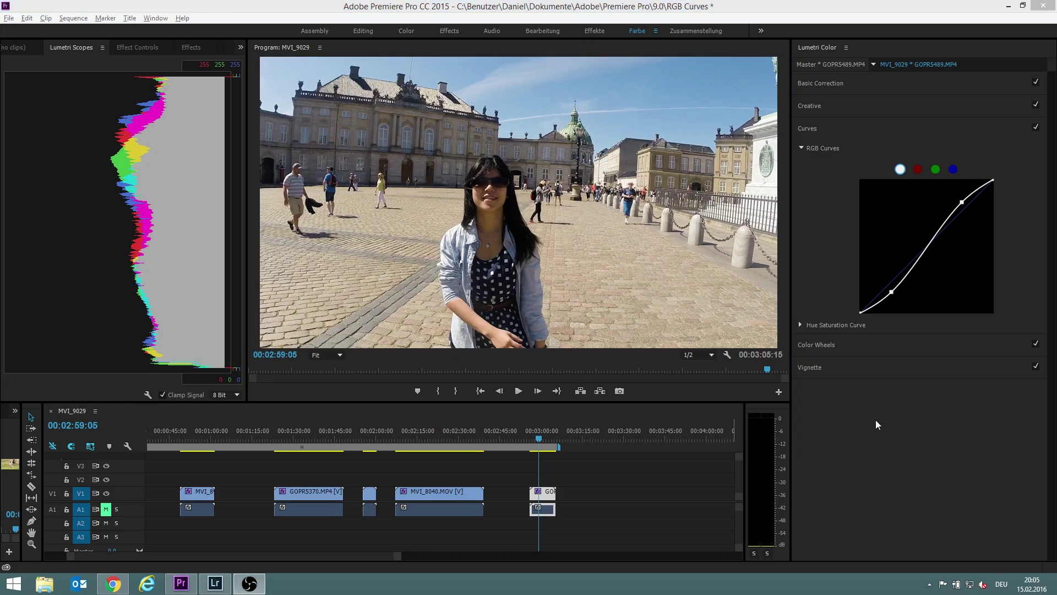